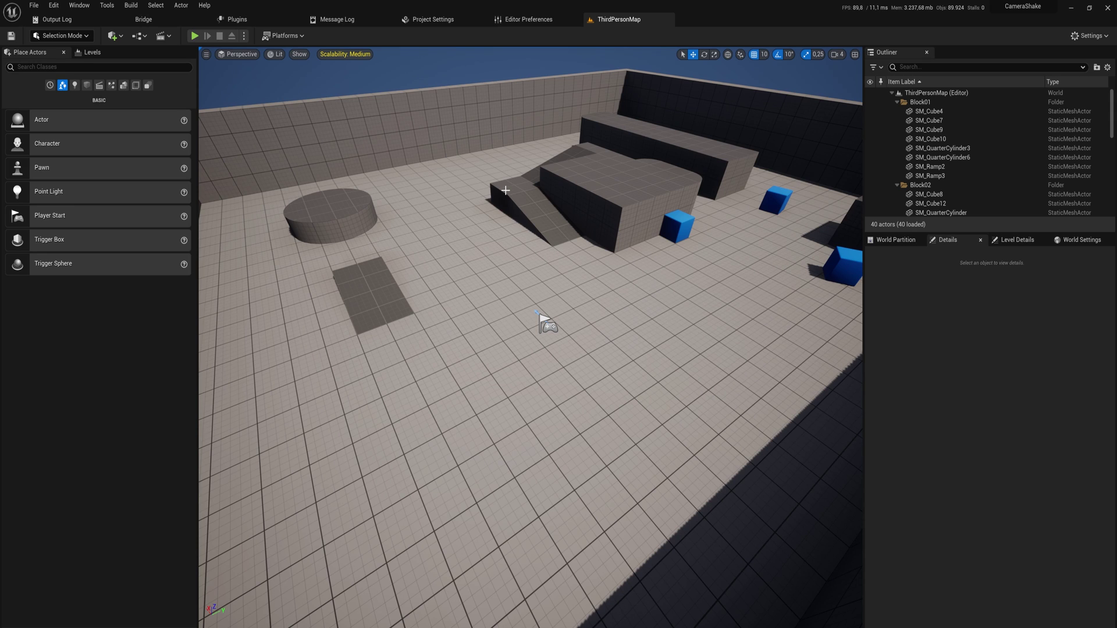
- Create a Blueprint class in the Content folder with DefaultCameraShakeBase as its parent class
{"action": "right_click_drag", "start_coordinate": [506, 190], "coordinate": [514, 180]}
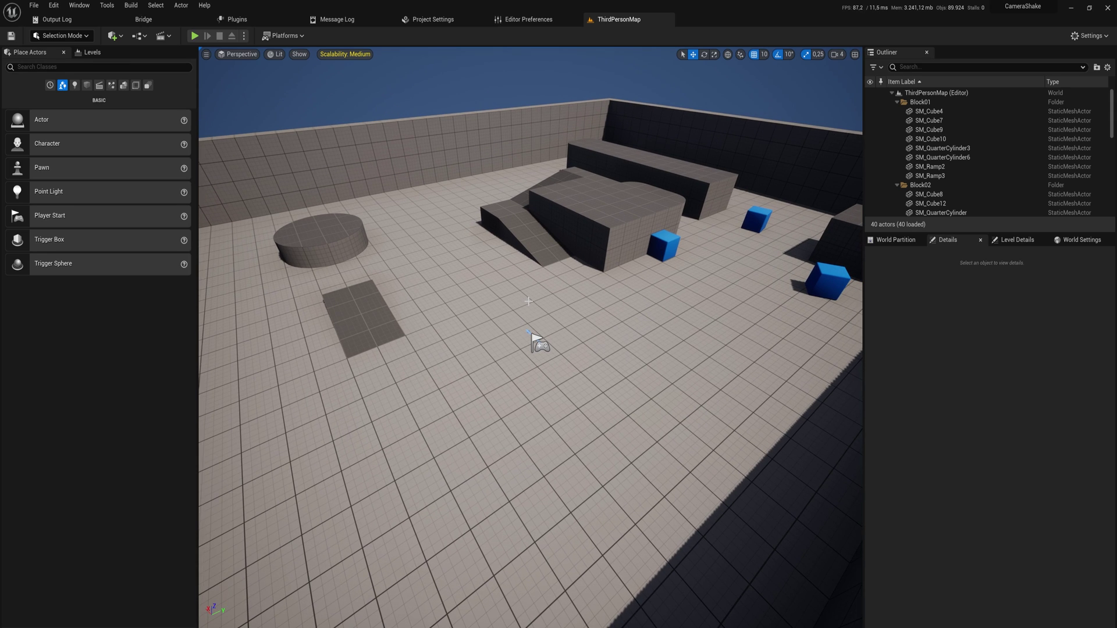
{"action": "key", "text": "ctrl+space"}
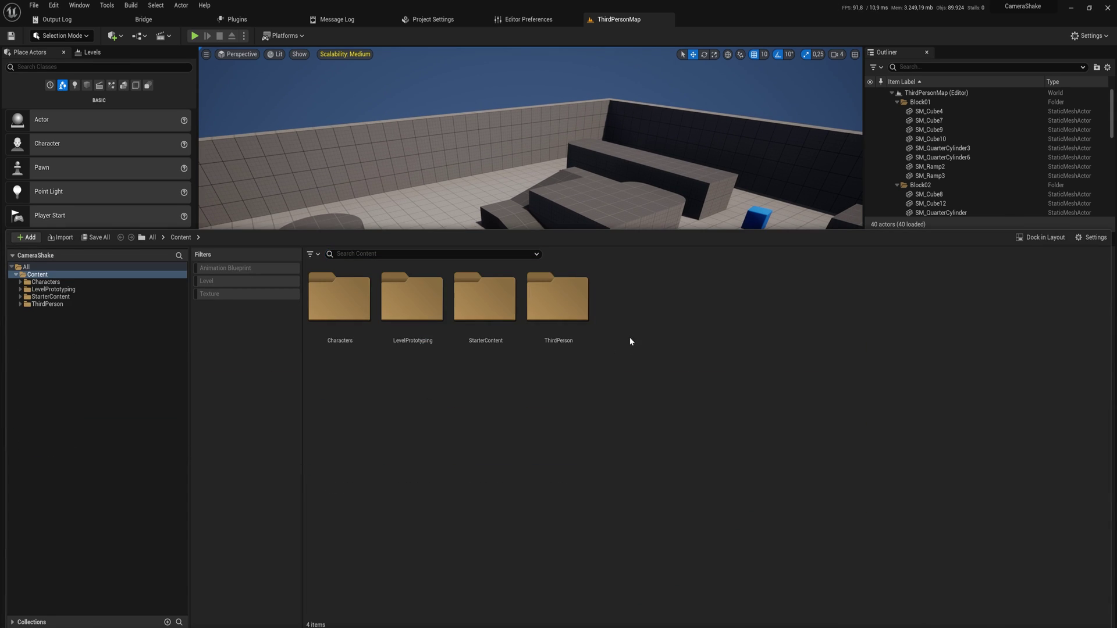
{"action": "right_click", "coordinate": [629, 337]}
{"action": "left_click", "coordinate": [680, 391]}
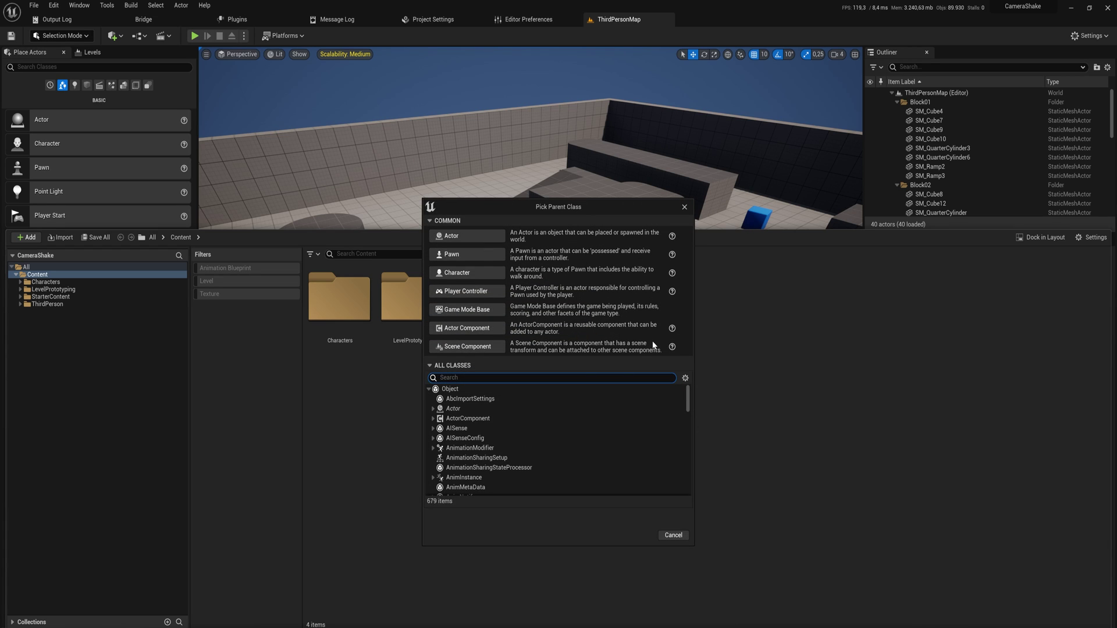
{"action": "type", "text": "Camerashake"}
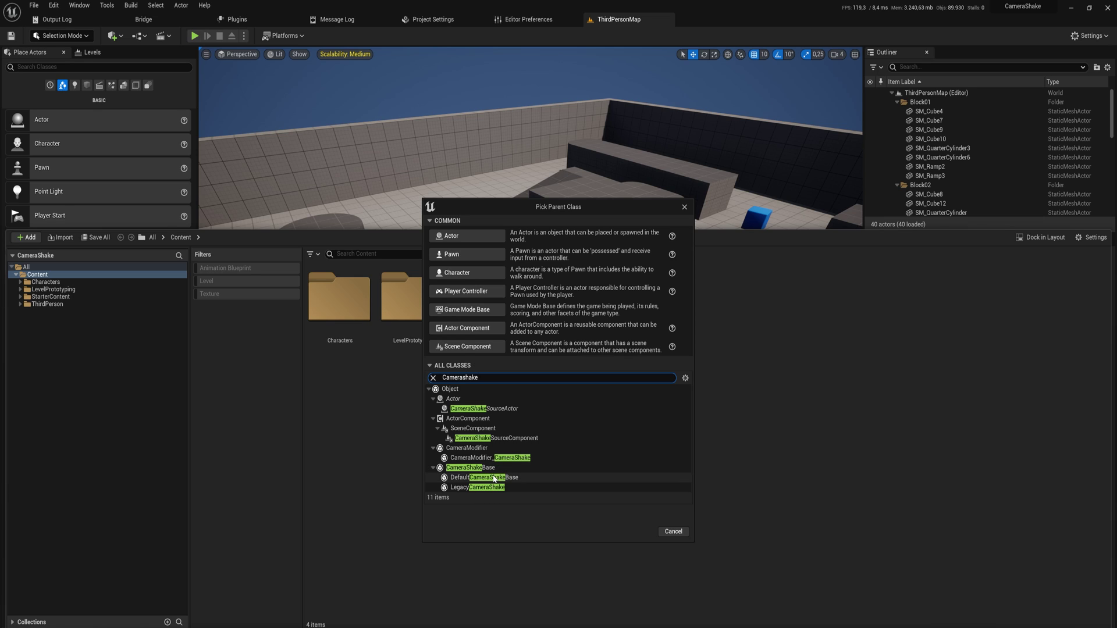
{"action": "left_click", "coordinate": [617, 478]}
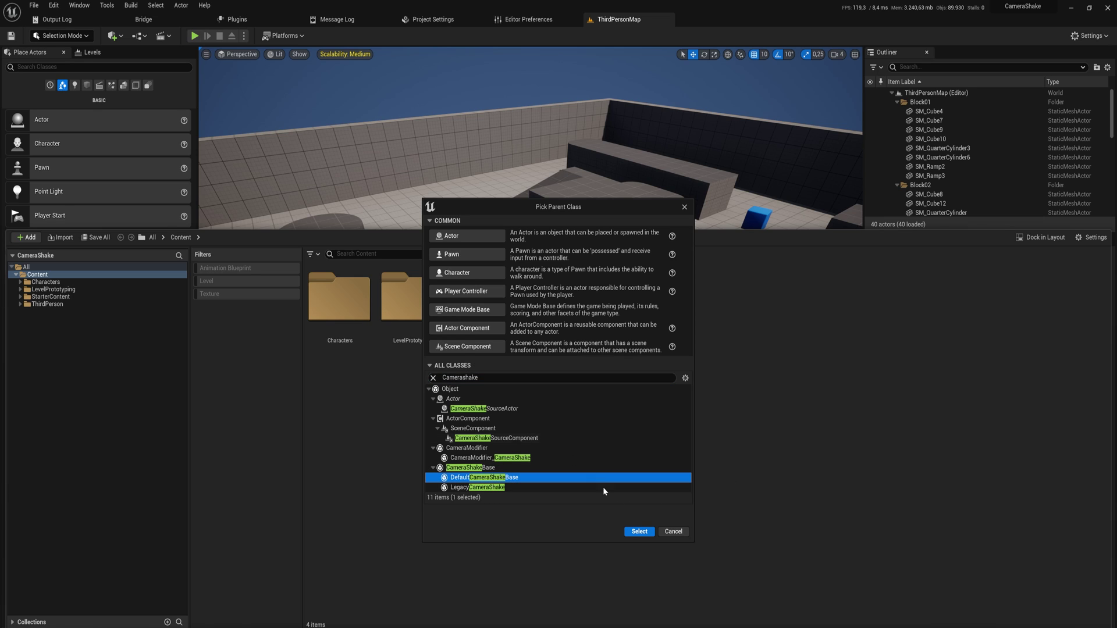
{"action": "left_click", "coordinate": [640, 531]}
- Name the new Blueprint class Bp_LightcamShake
{"action": "type", "text": "Bp_"}
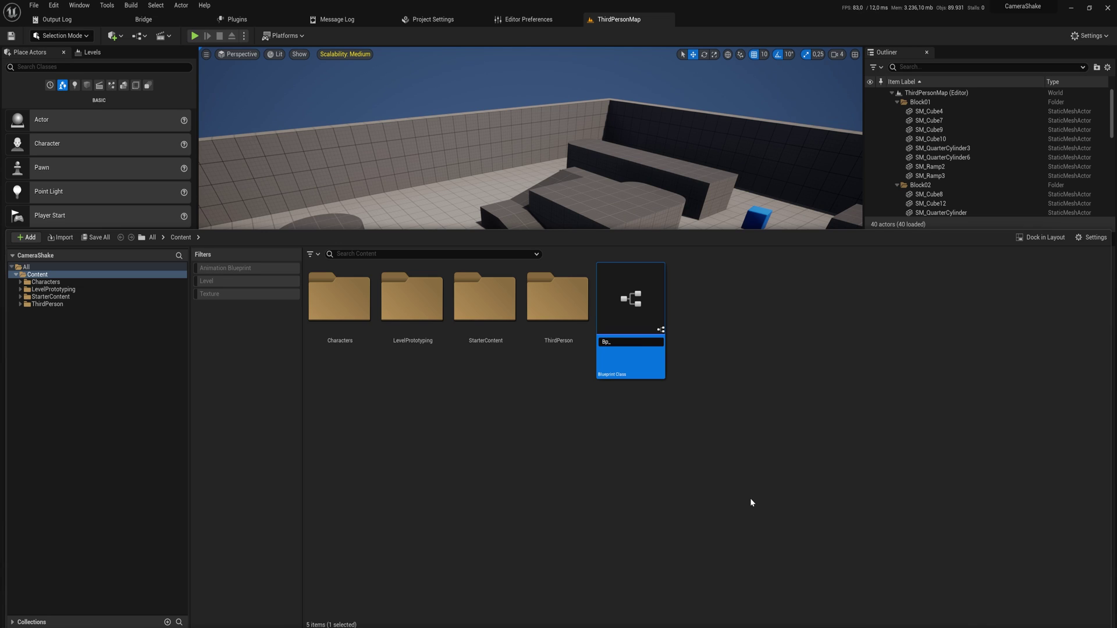
{"action": "type", "text": "LightcamShake"}
{"action": "key", "text": "Return"}
- Open Bp_LightcamShake and set the Root Shake Pattern in its class defaults to Perlin Noise Camera Shake Pattern
{"action": "double_click", "coordinate": [630, 299]}
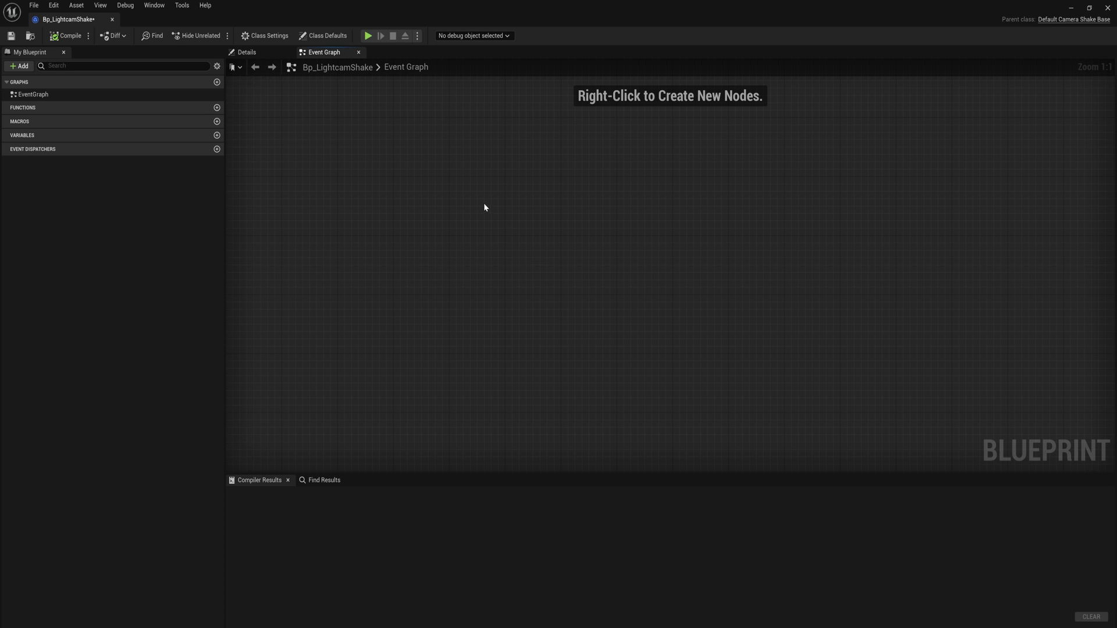
{"action": "left_click", "coordinate": [330, 39]}
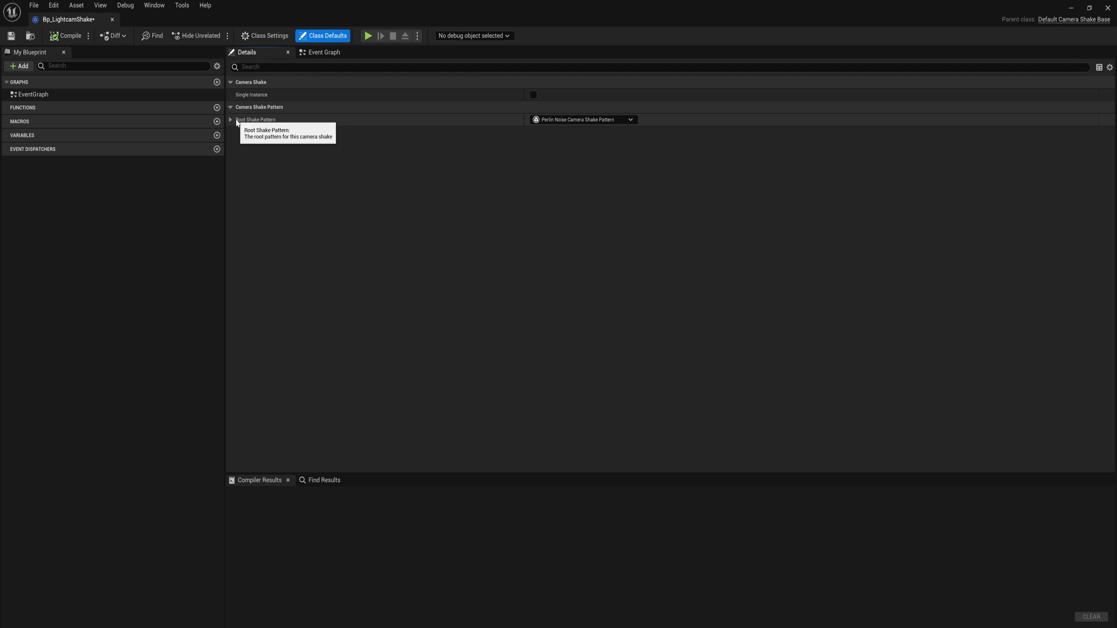
{"action": "left_click", "coordinate": [600, 120]}
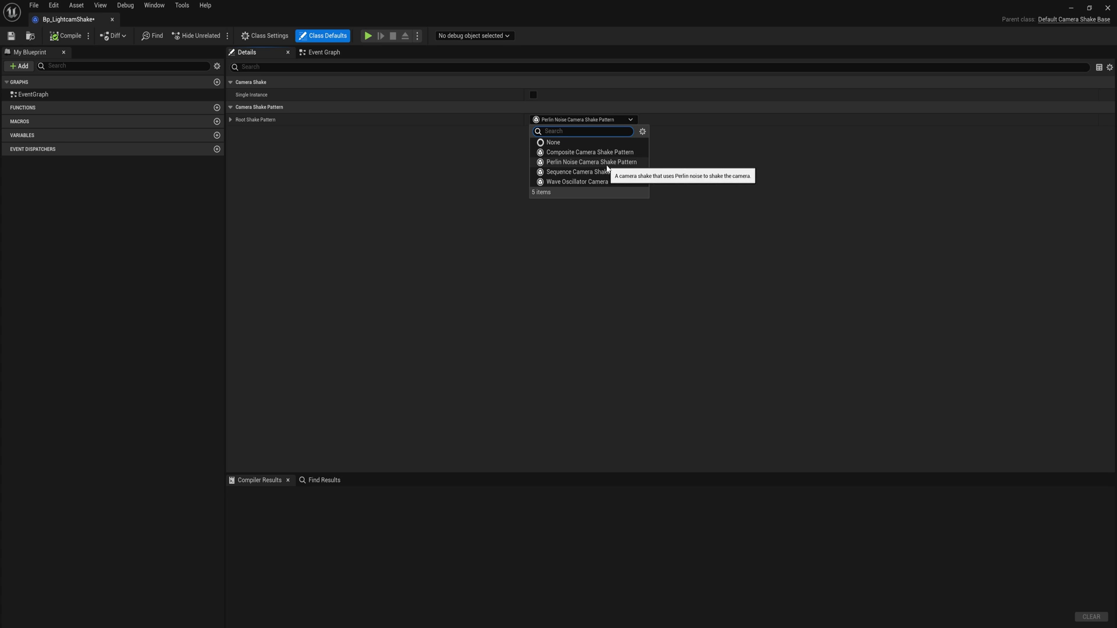
{"action": "left_click", "coordinate": [566, 163]}
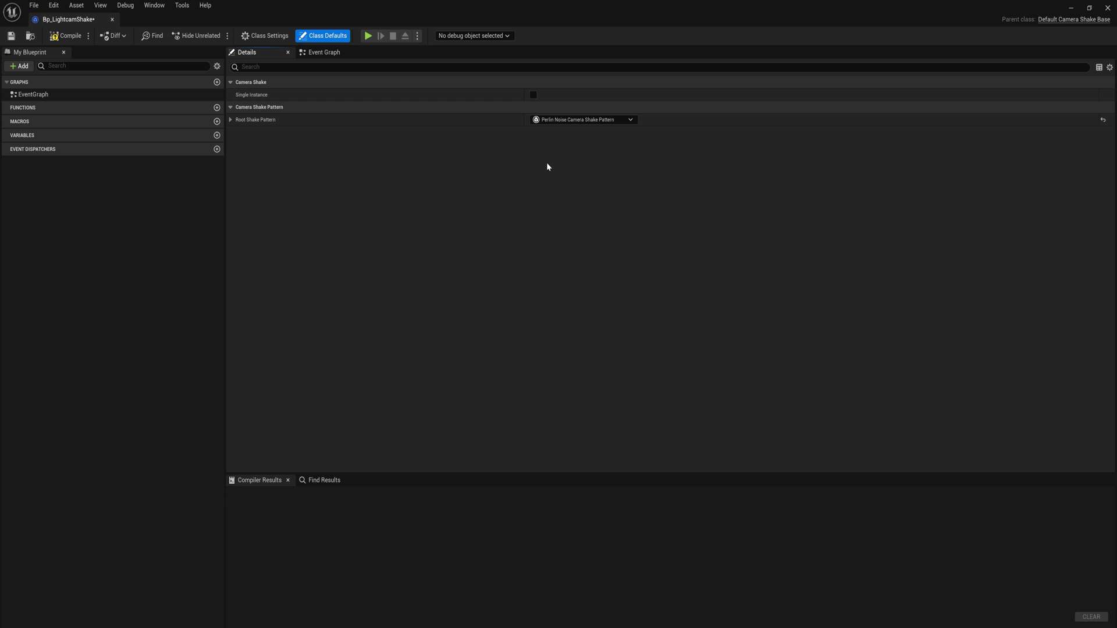
- Set the Location amplitudes of the root shake pattern to 10 for Z, 5 for Y and 3 for X
{"action": "left_click", "coordinate": [231, 120]}
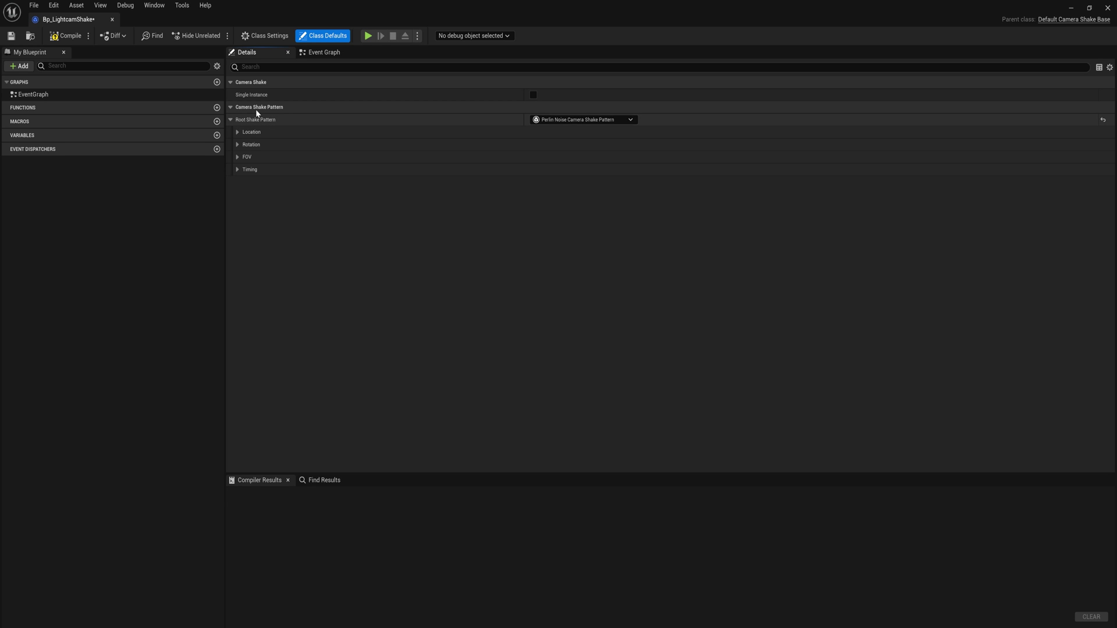
{"action": "left_click", "coordinate": [238, 132]}
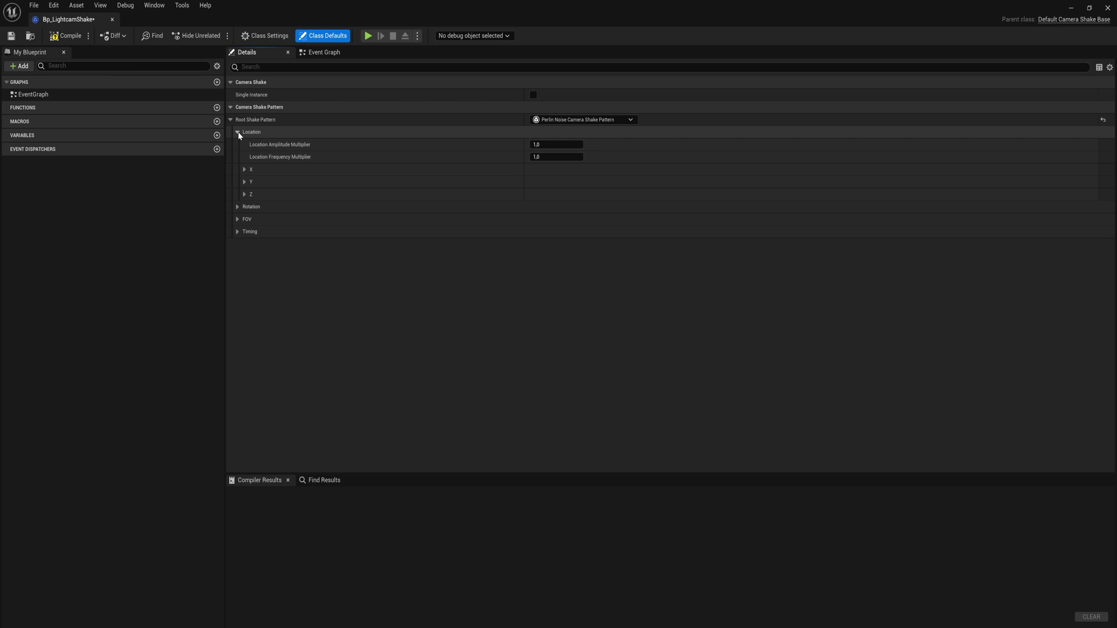
{"action": "left_click", "coordinate": [244, 169]}
{"action": "left_click", "coordinate": [244, 206]}
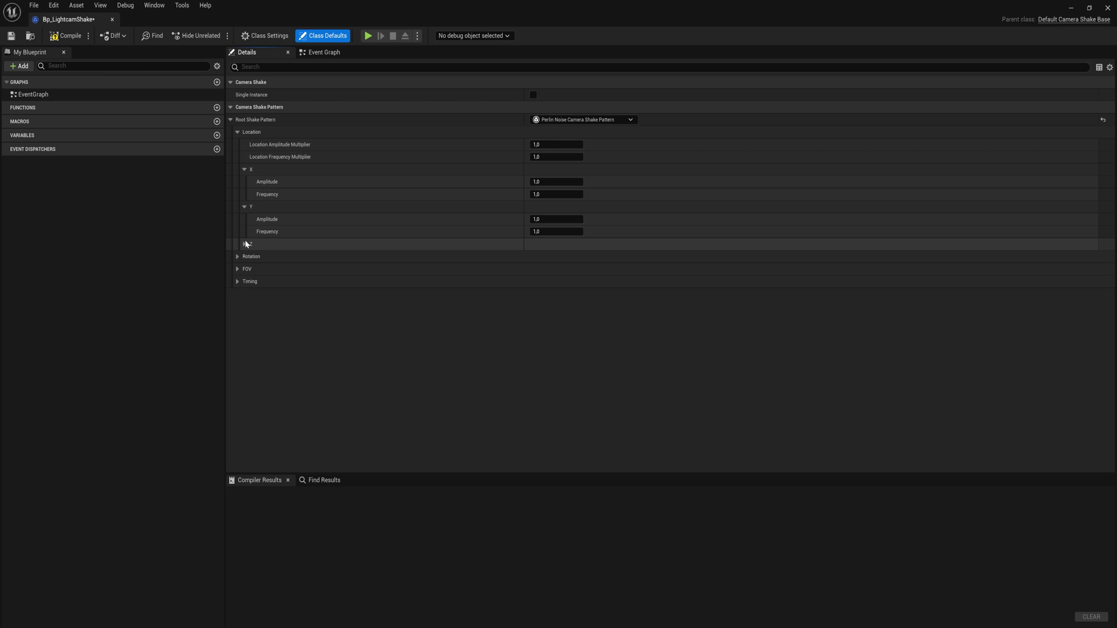
{"action": "left_click", "coordinate": [245, 245]}
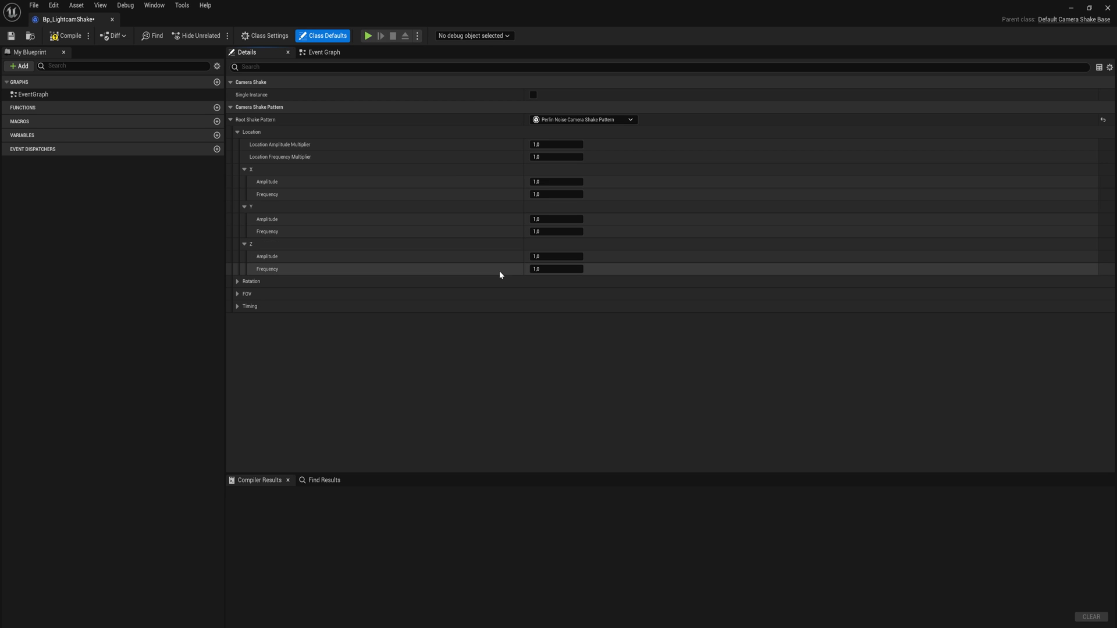
{"action": "left_click", "coordinate": [547, 256]}
{"action": "type", "text": "10"}
{"action": "key", "text": "Return"}
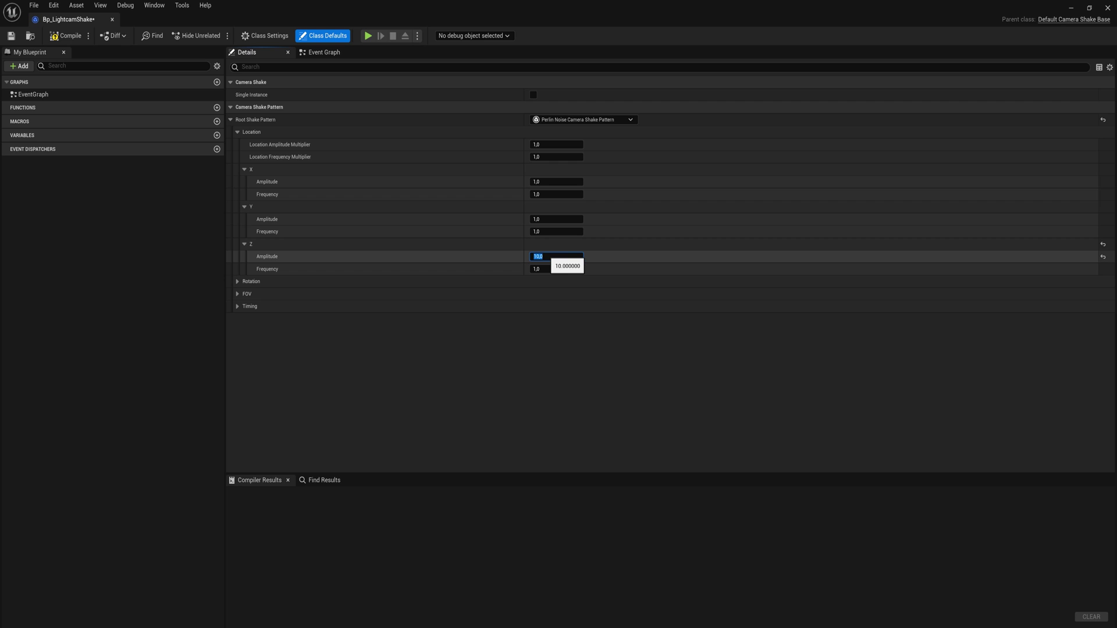
{"action": "left_click", "coordinate": [553, 219]}
{"action": "left_click", "coordinate": [554, 219]}
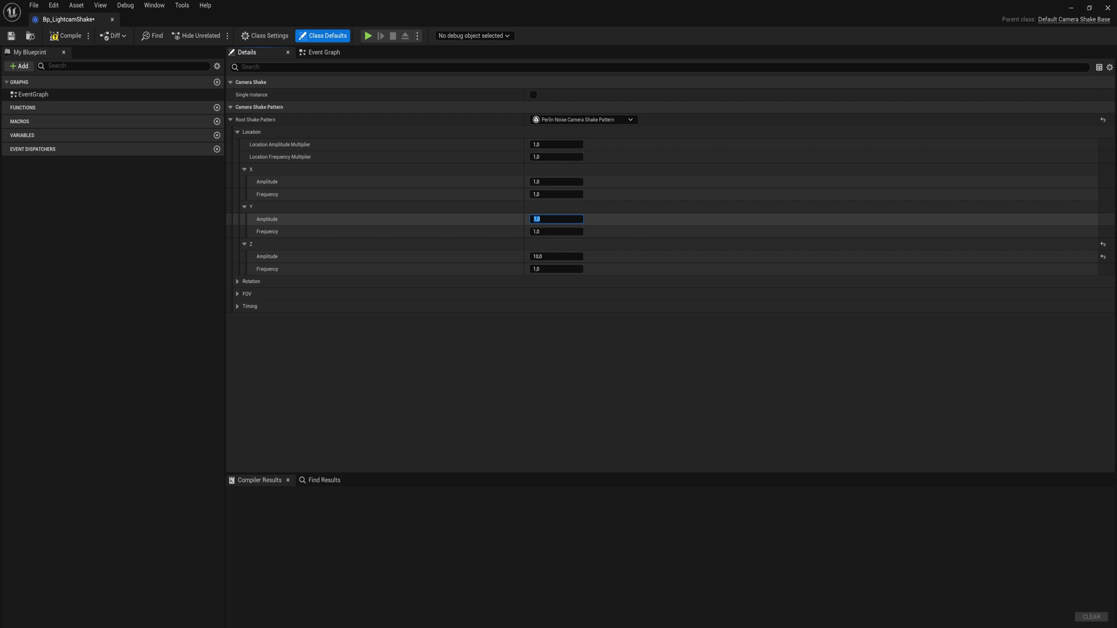
{"action": "type", "text": "5"}
{"action": "left_click", "coordinate": [556, 181]}
{"action": "type", "text": "3"}
{"action": "key", "text": "Return"}
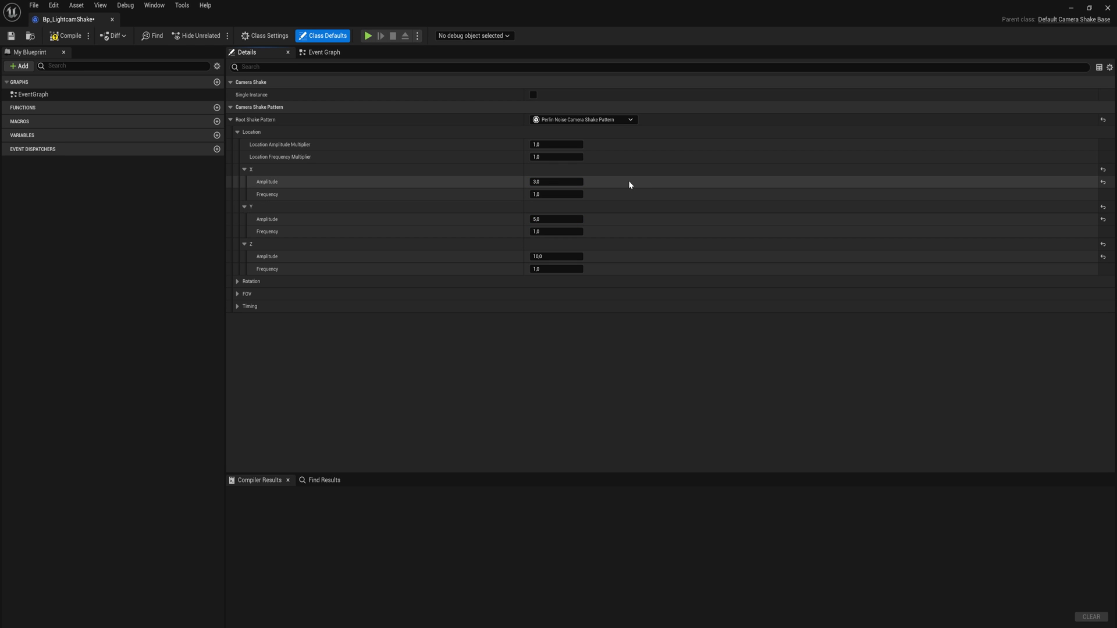
- Set the Location frequencies to 5 for X, 3 for Y and 2 for Z
{"action": "left_click", "coordinate": [551, 194]}
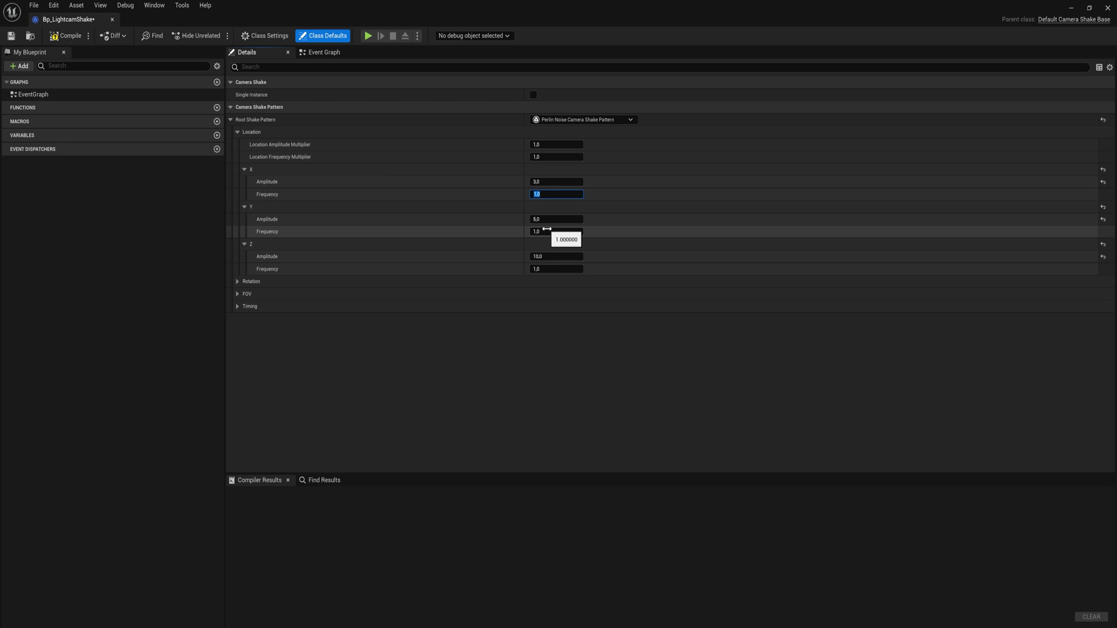
{"action": "type", "text": "5"}
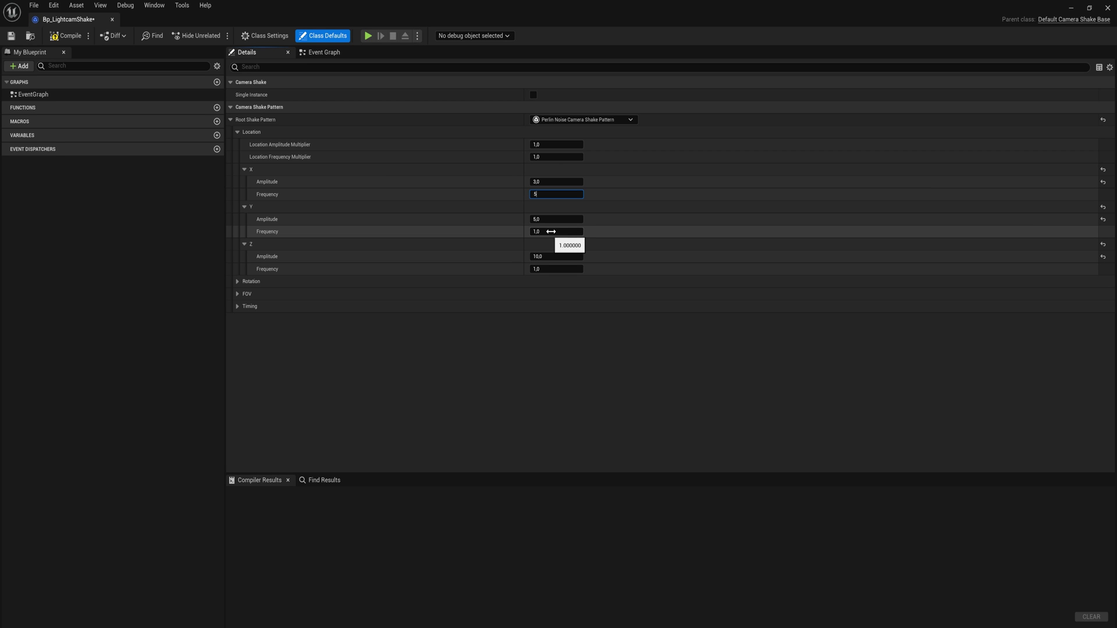
{"action": "left_click", "coordinate": [557, 232]}
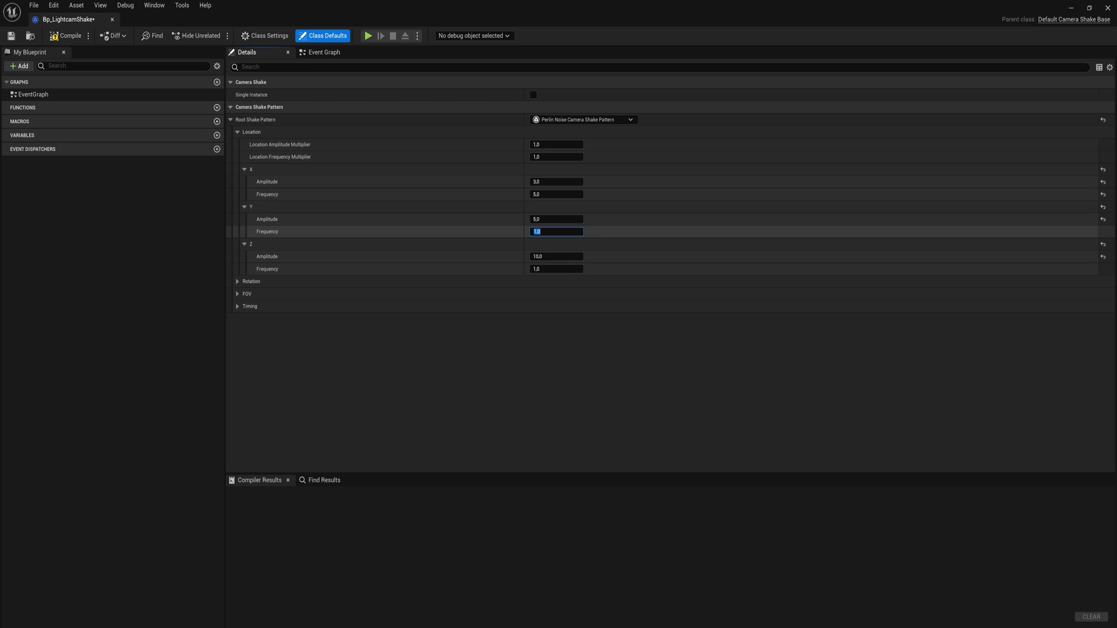
{"action": "type", "text": "3"}
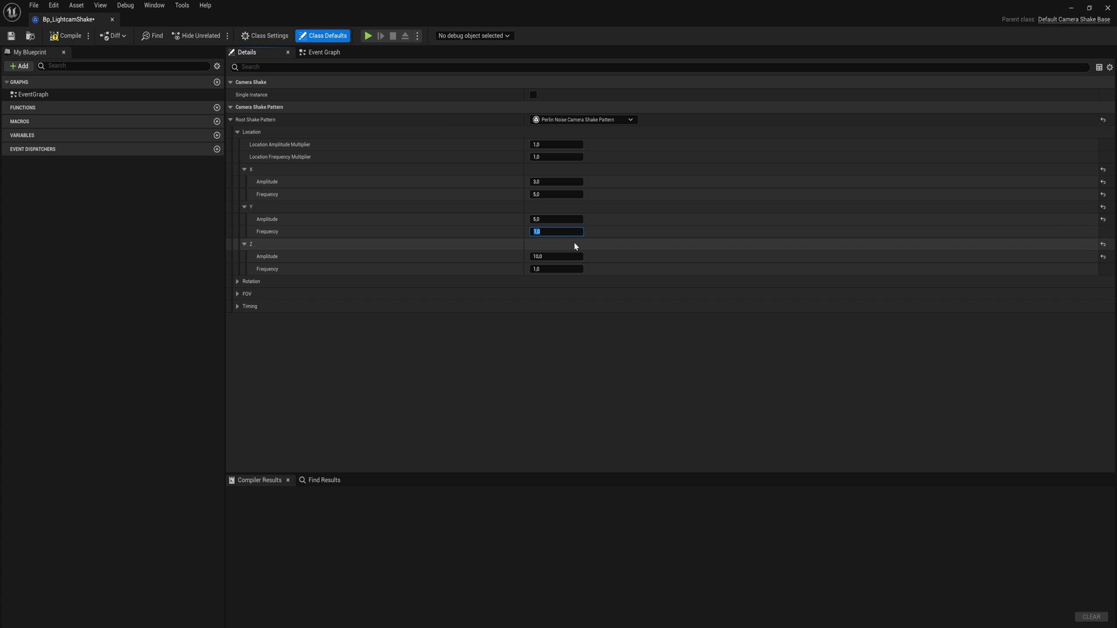
{"action": "left_click", "coordinate": [552, 268]}
{"action": "type", "text": "2"}
{"action": "key", "text": "Return"}
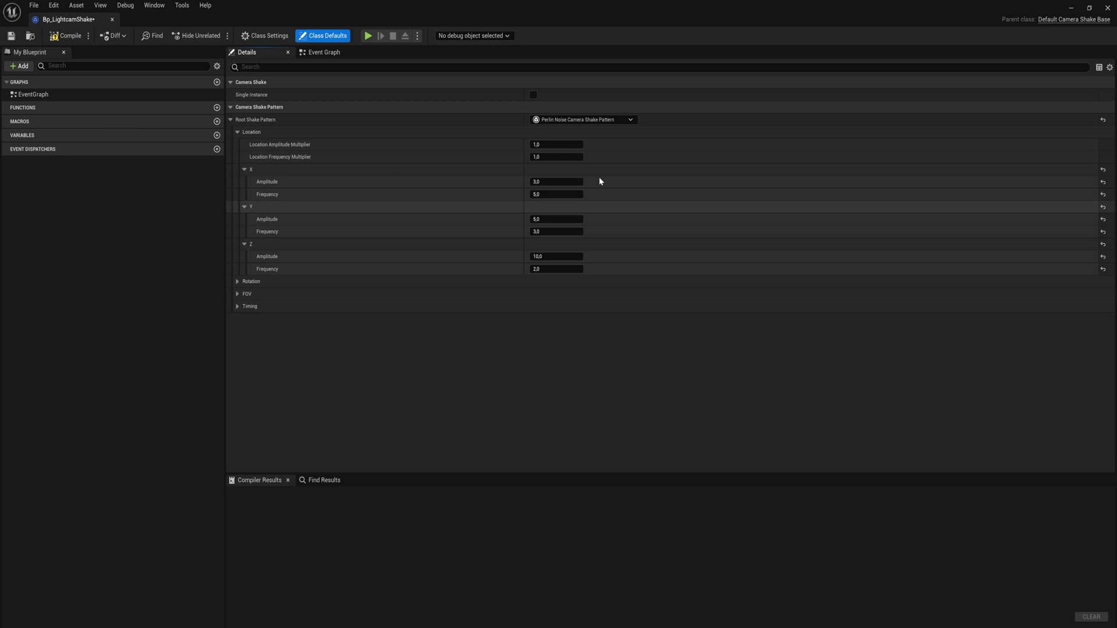
- Set the Location Amplitude Multiplier to 10
{"action": "left_click", "coordinate": [553, 144]}
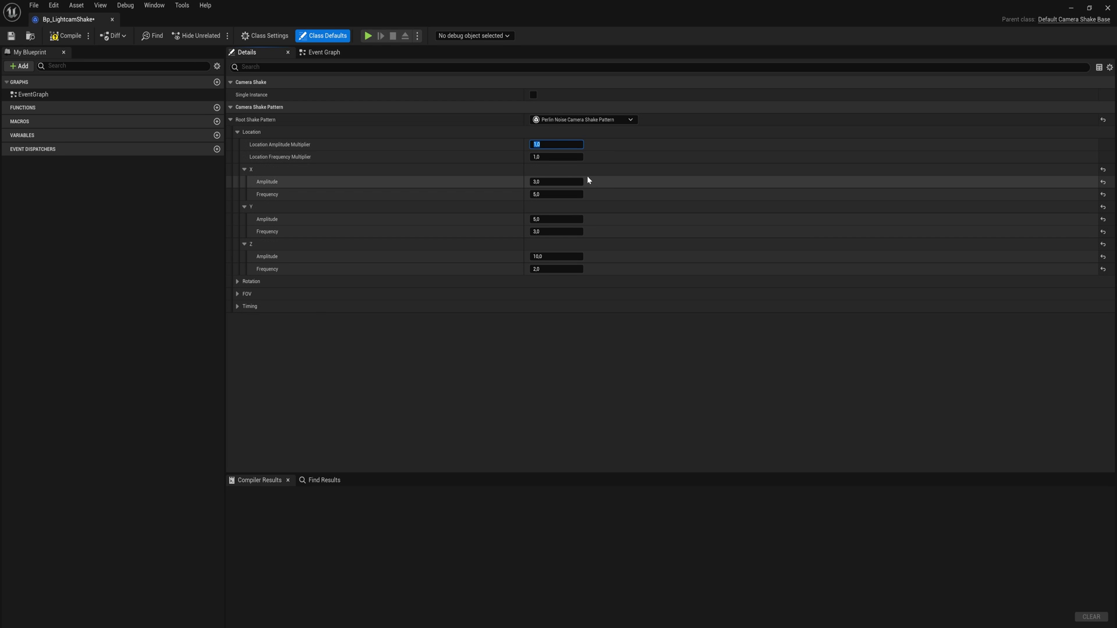
{"action": "type", "text": "10"}
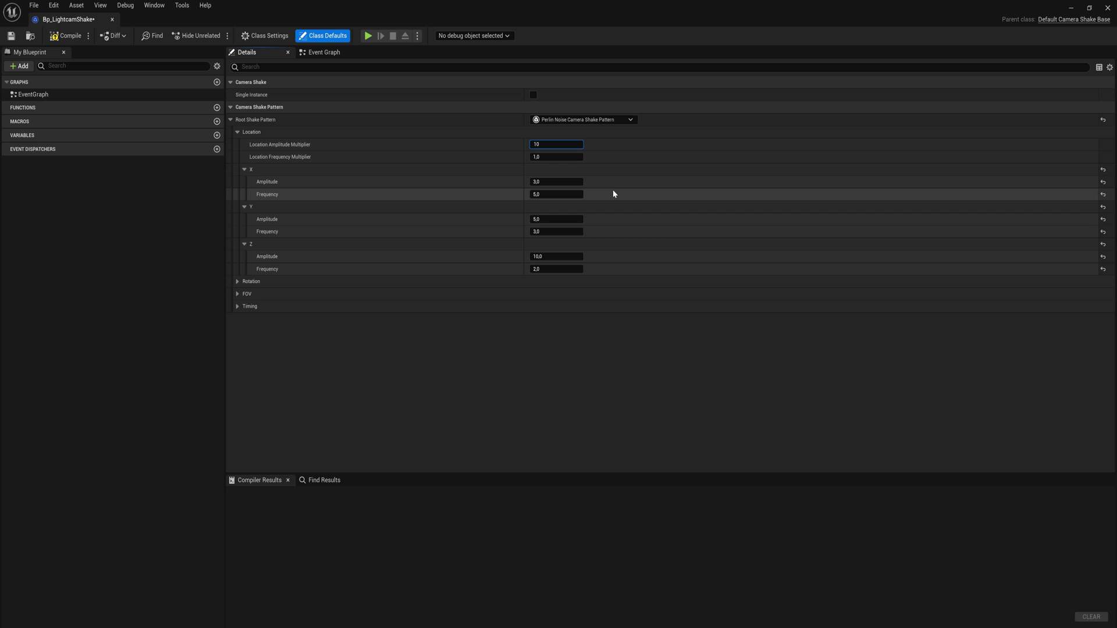
{"action": "key", "text": "Return"}
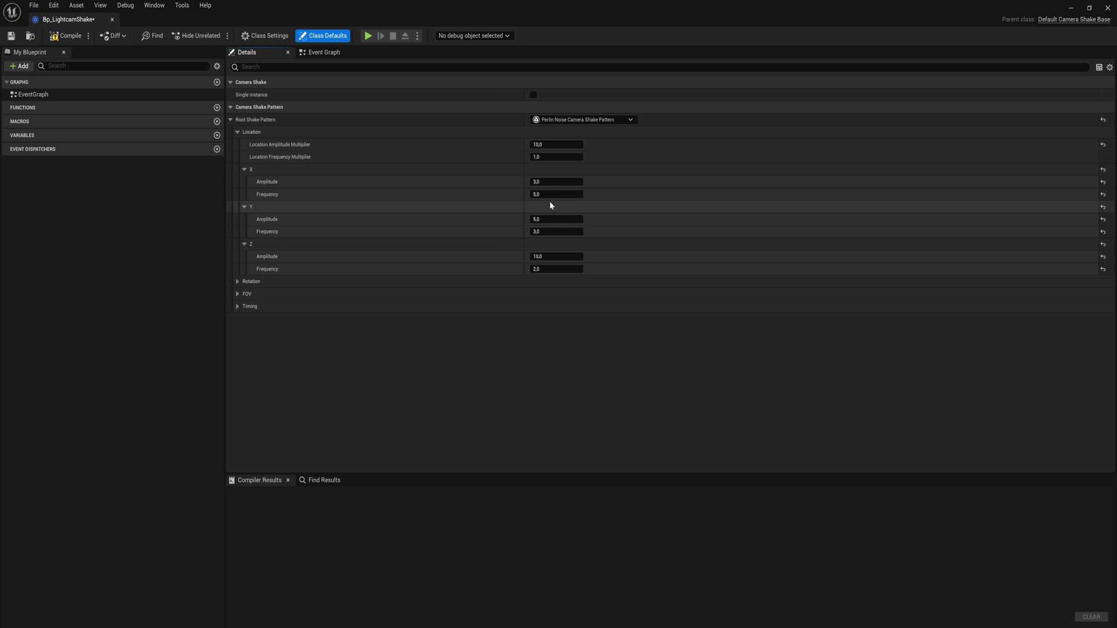
- Collapse the Location axes and set the Rotation Amplitude Multiplier to 15 and the Rotation Frequency Multiplier to 2
{"action": "left_click", "coordinate": [244, 169]}
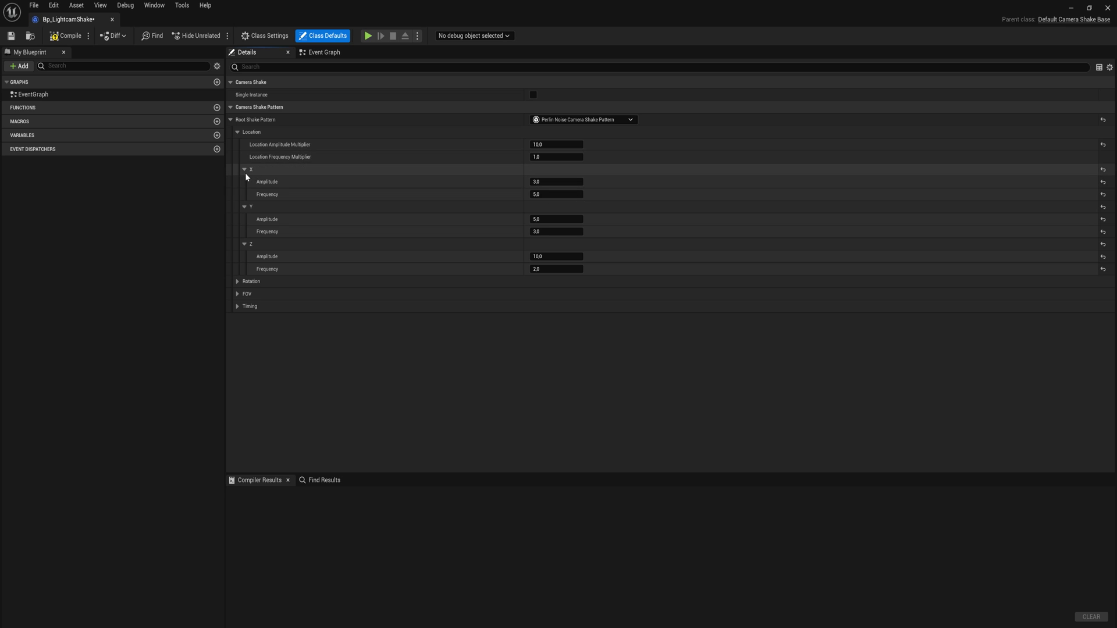
{"action": "left_click", "coordinate": [244, 181]}
{"action": "left_click", "coordinate": [244, 194]}
{"action": "left_click", "coordinate": [238, 206]}
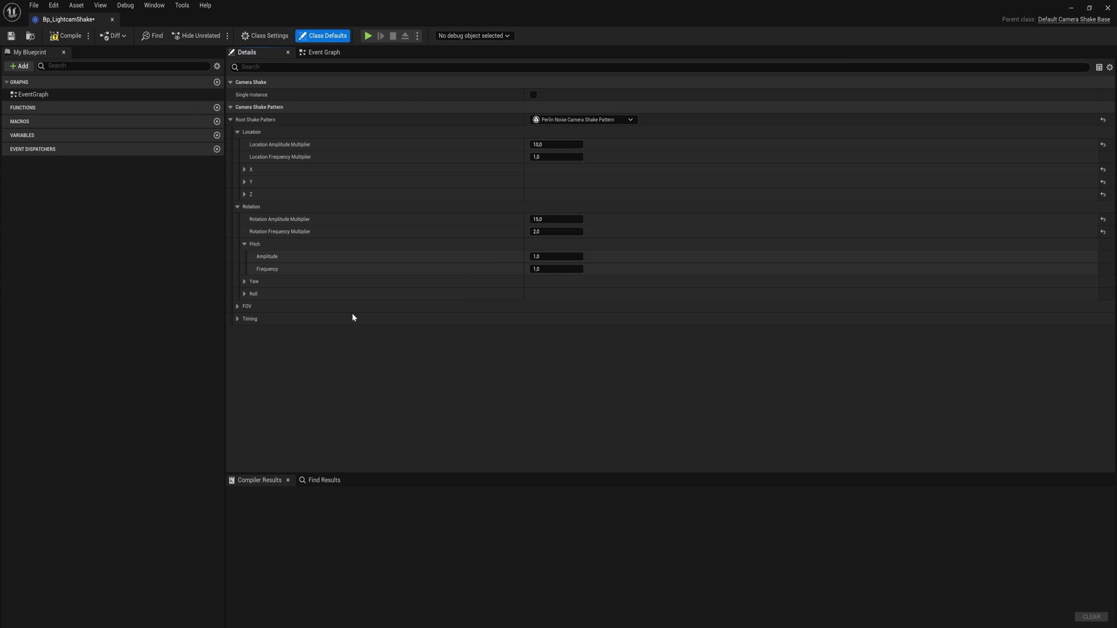
- Set the FOV shake amplitude to 10 and its frequency to 3
{"action": "left_click", "coordinate": [238, 307]}
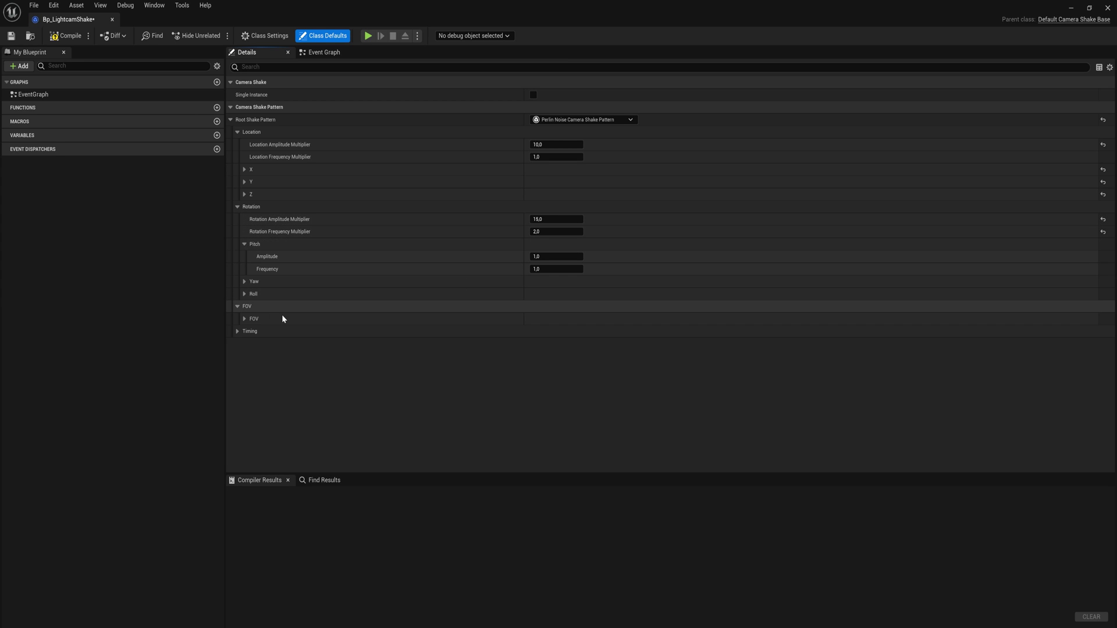
{"action": "left_click", "coordinate": [245, 319]}
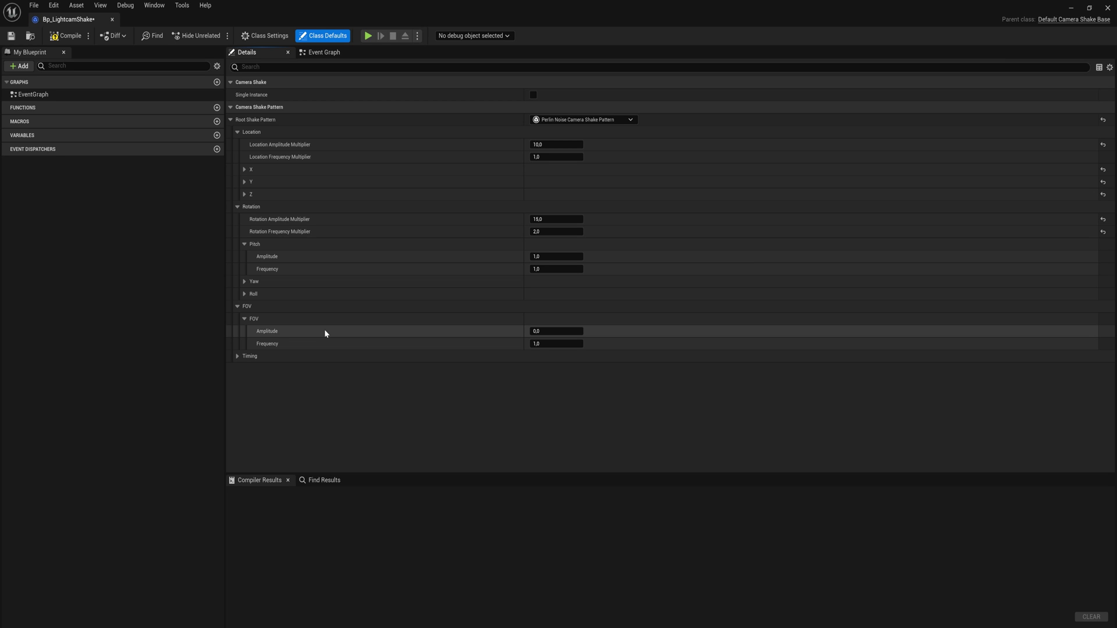
{"action": "left_click", "coordinate": [557, 332]}
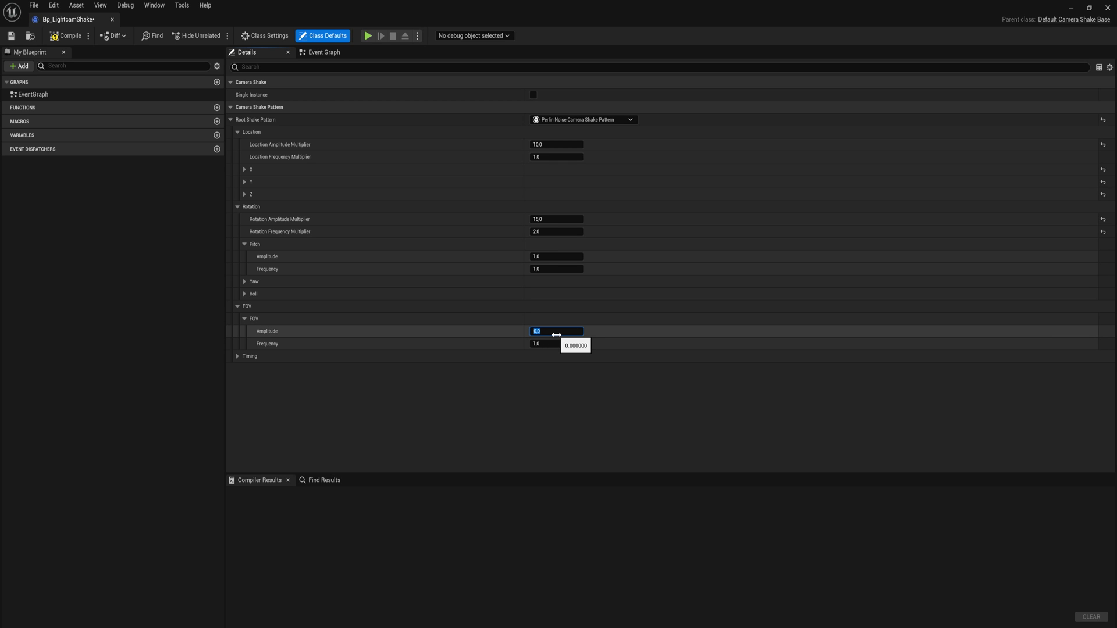
{"action": "type", "text": "10"}
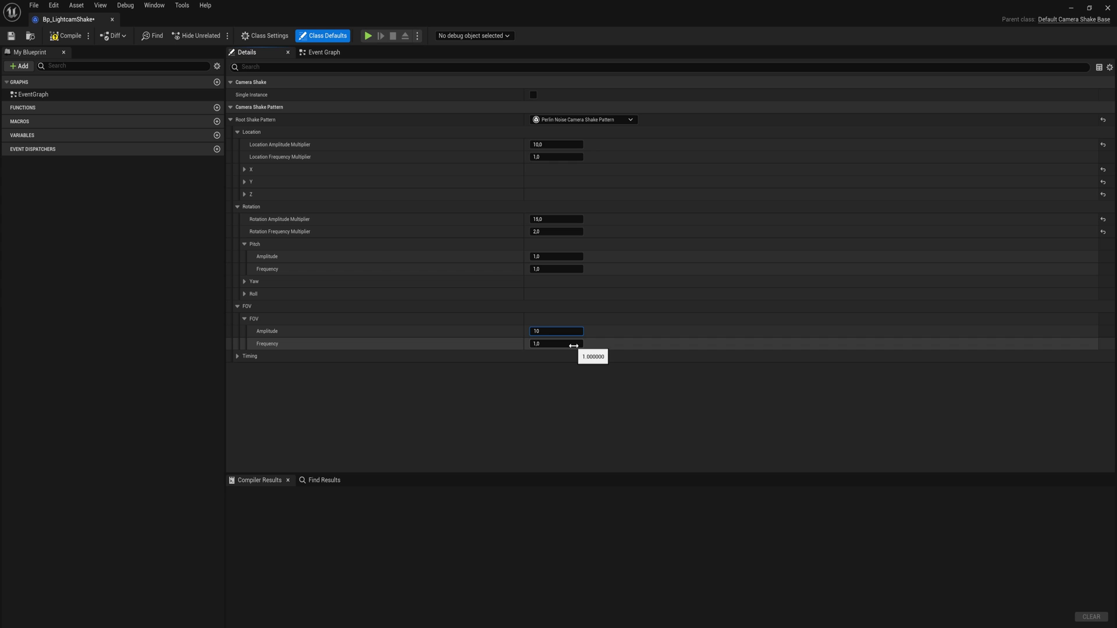
{"action": "left_click", "coordinate": [573, 346]}
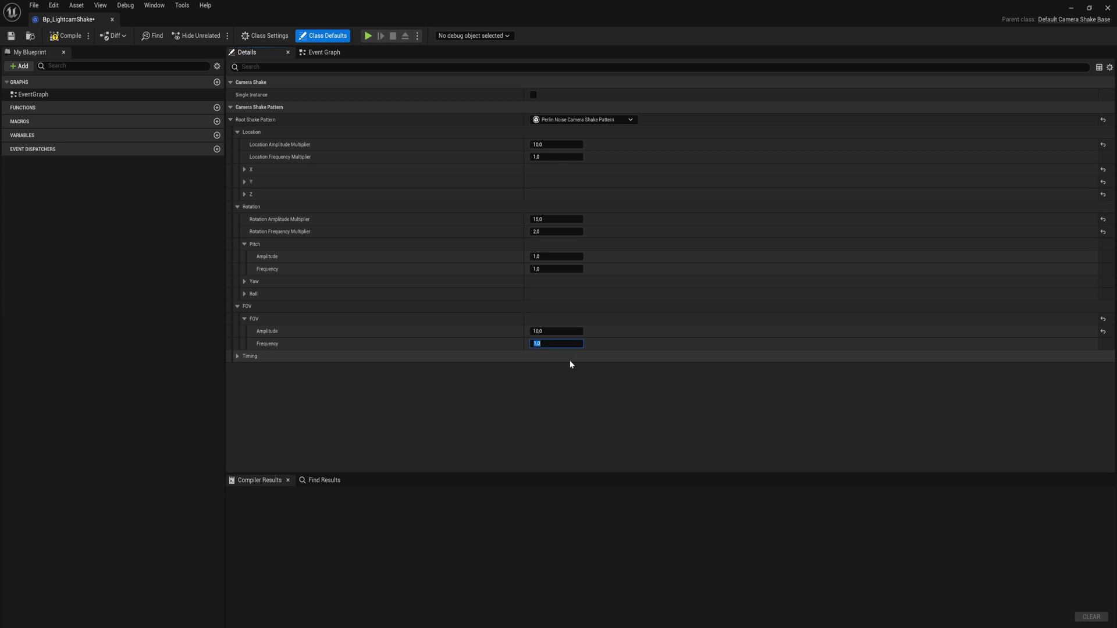
{"action": "type", "text": "3"}
{"action": "key", "text": "Return"}
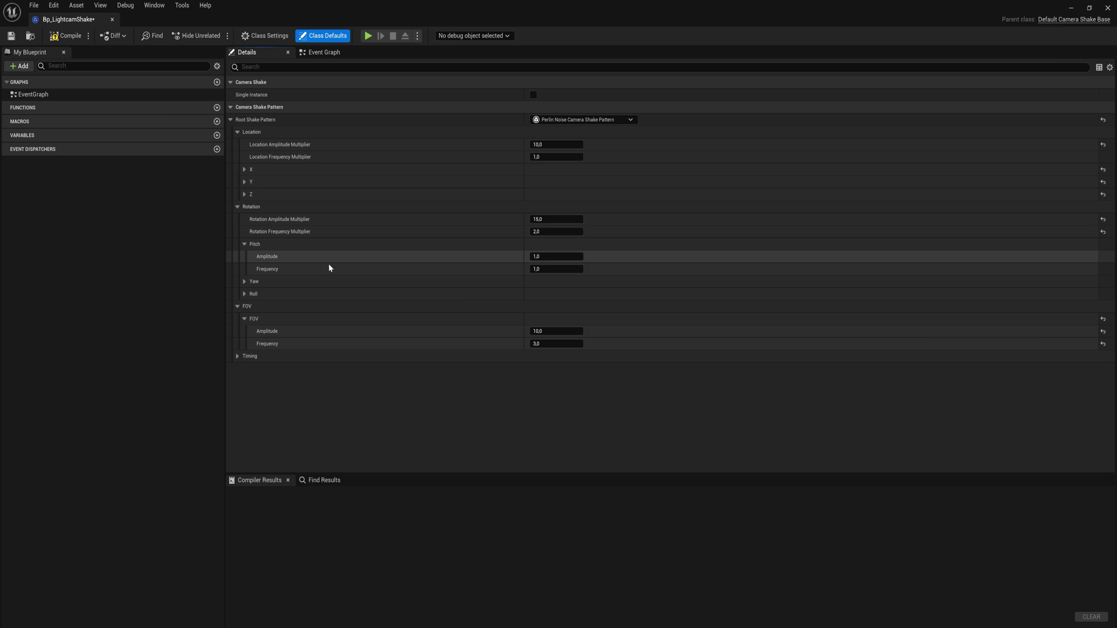
- Set the shake timing to a Blend in Time of 0.1 and a Blend Out Time of 0.5
{"action": "left_click", "coordinate": [237, 356]}
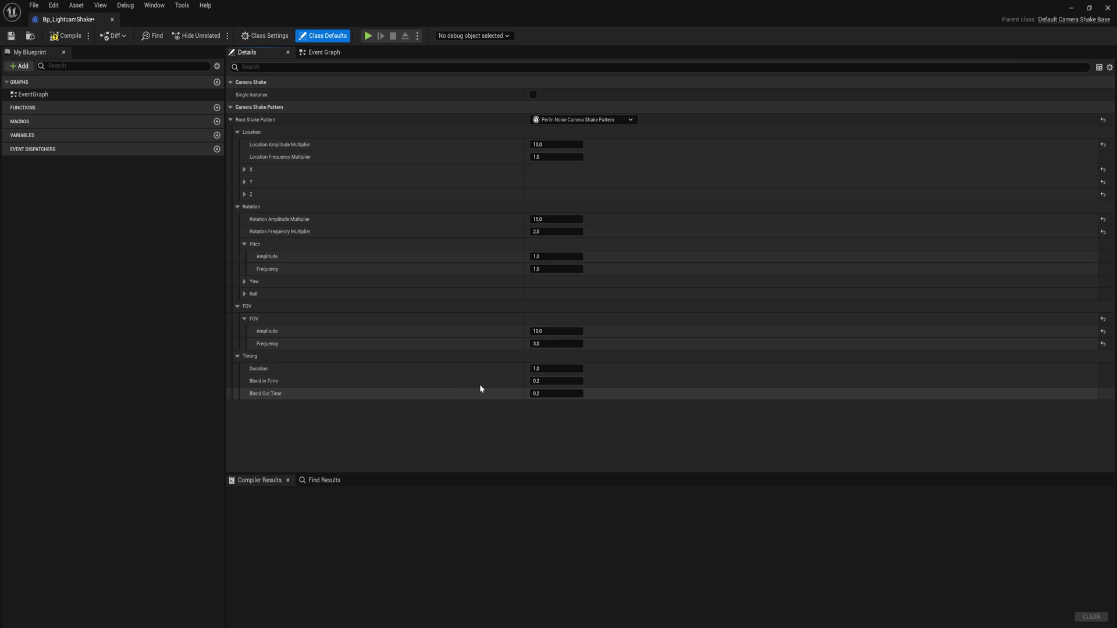
{"action": "left_click", "coordinate": [541, 381]}
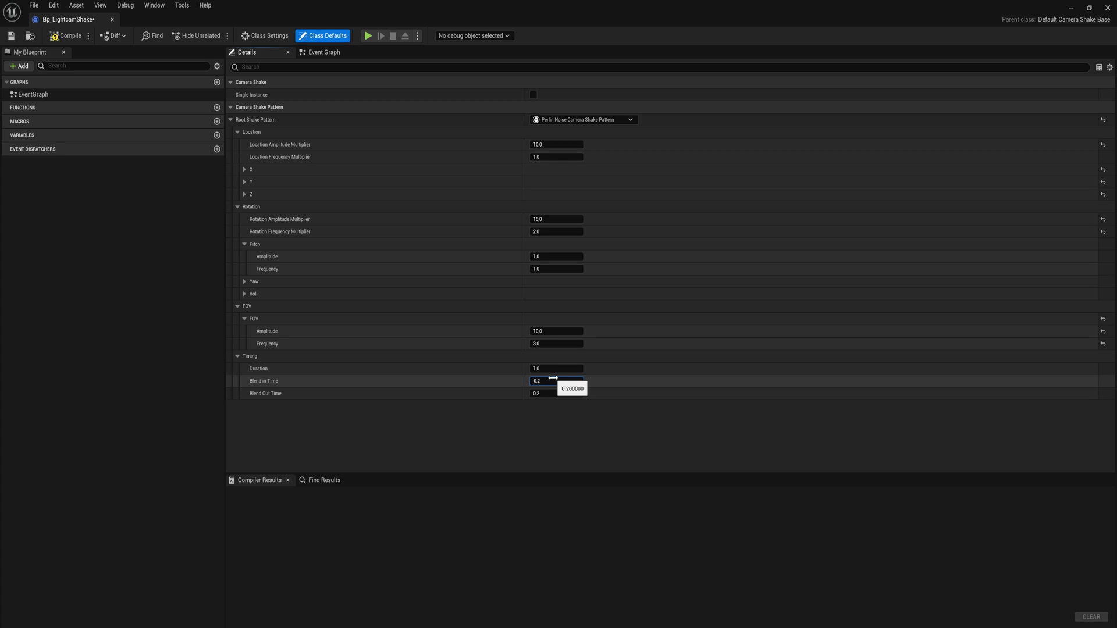
{"action": "left_click", "coordinate": [567, 394]}
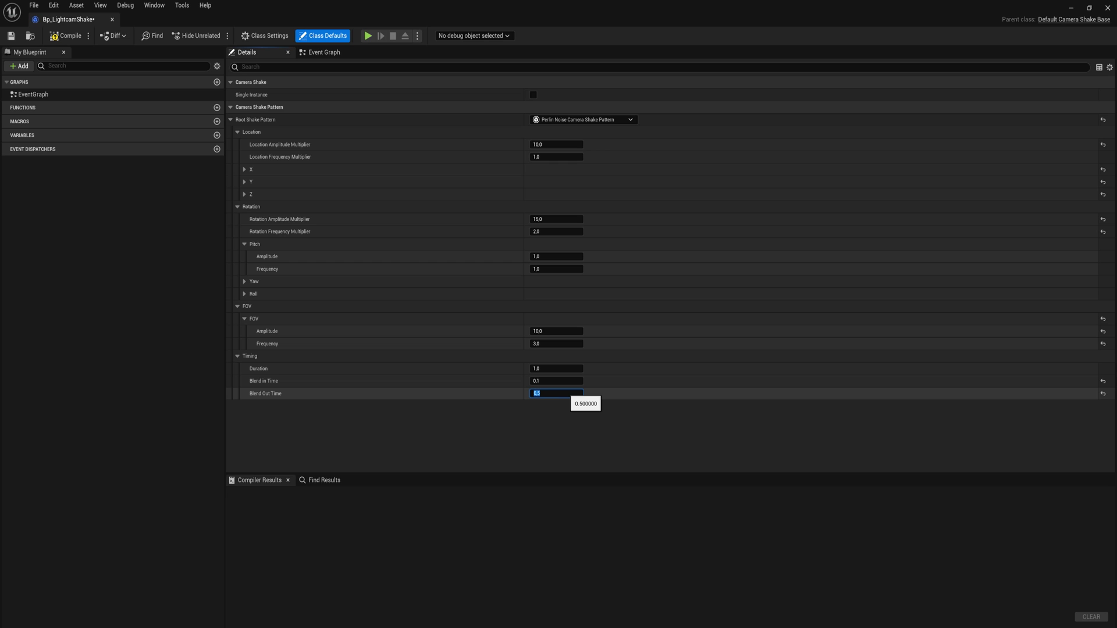
- Set the camera shake's Duration to 2
{"action": "left_click", "coordinate": [553, 369]}
{"action": "type", "text": "2"}
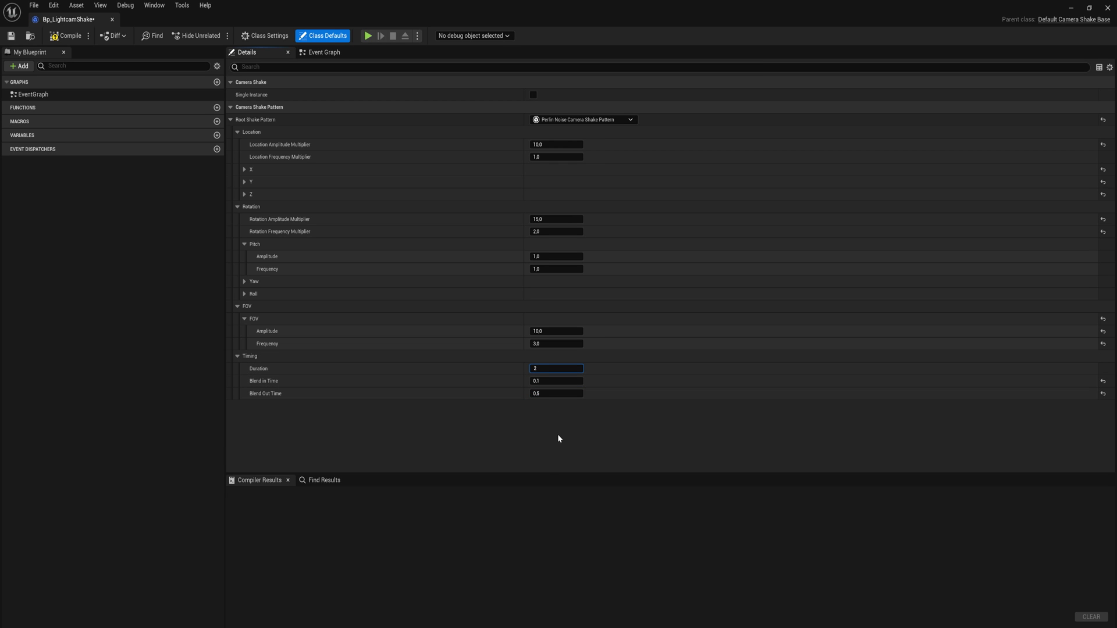
{"action": "key", "text": "Return"}
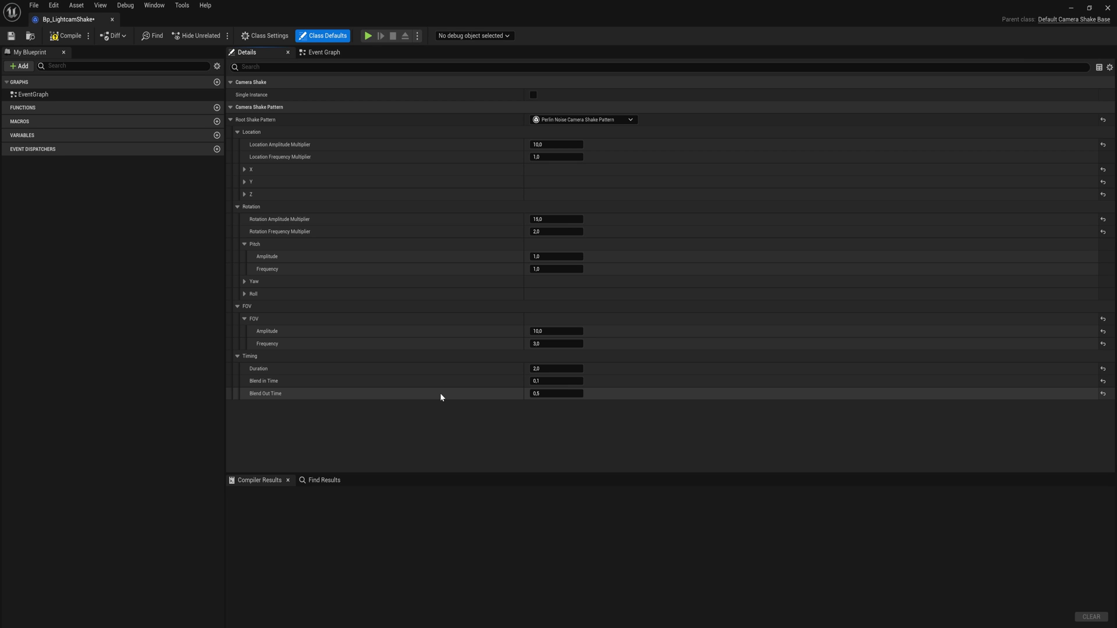
- Compile, save and close the Bp_LightcamShake Blueprint
{"action": "key", "text": "F7"}
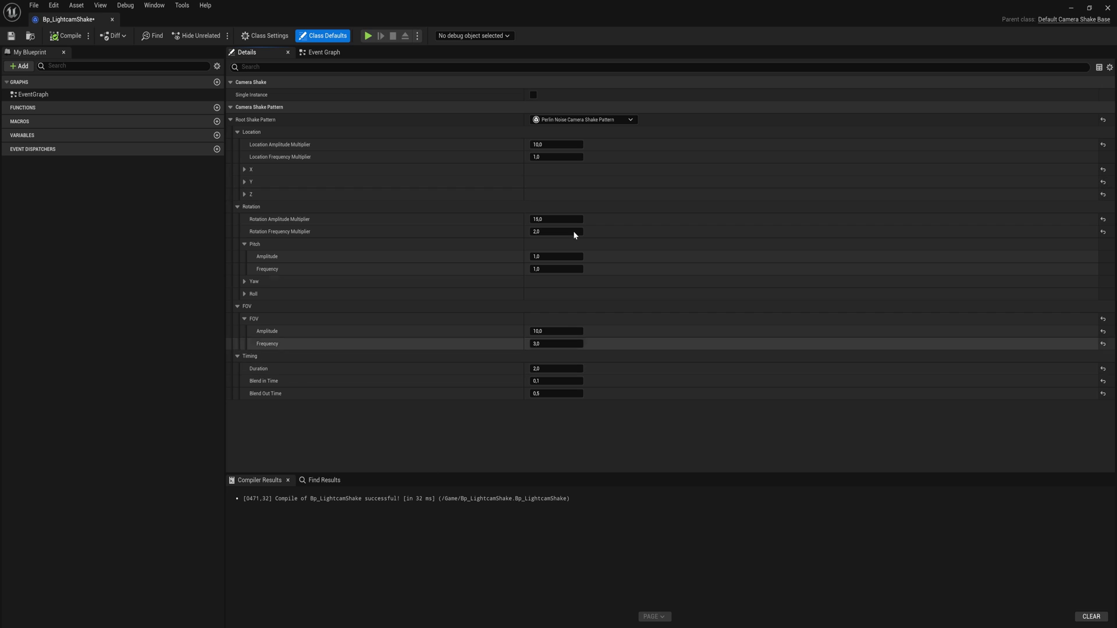
{"action": "key", "text": "ctrl+s"}
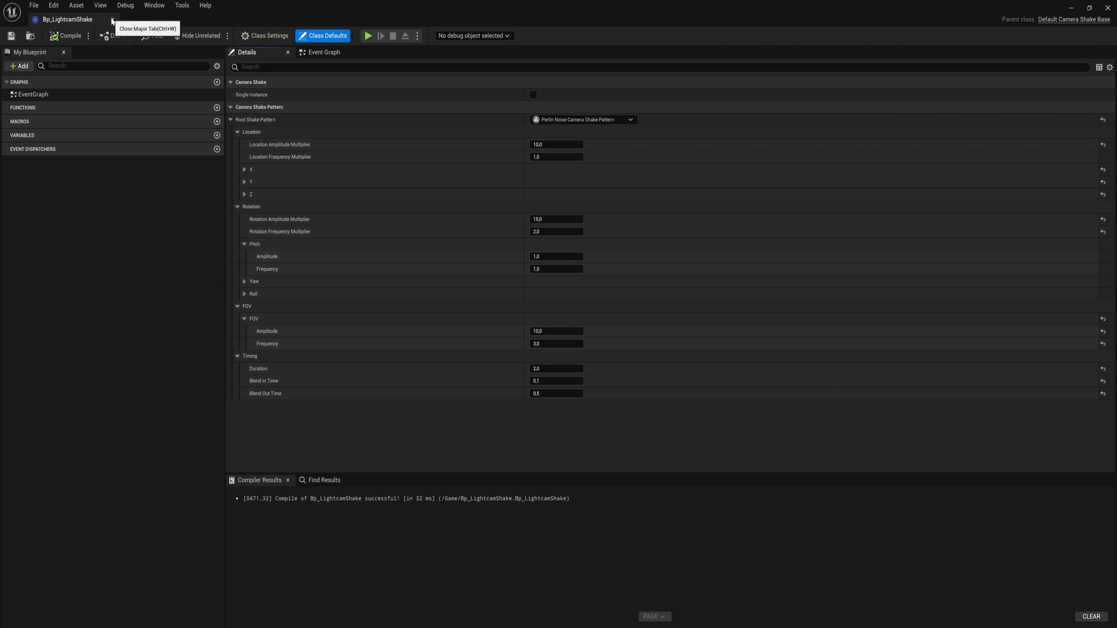
{"action": "left_click", "coordinate": [113, 19]}
- Search the placeable actors for "trigger" and place a Trigger Box on the floor between the flat ramp and the raised block
{"action": "right_click_drag", "start_coordinate": [220, 145], "coordinate": [349, 152]}
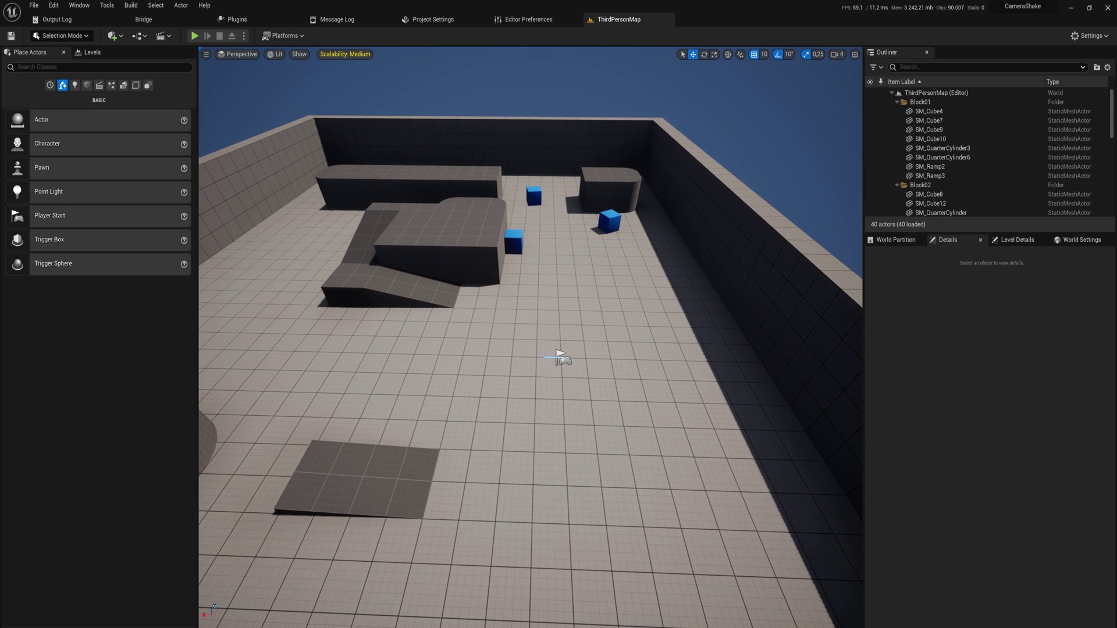
{"action": "right_click_drag", "start_coordinate": [554, 362], "coordinate": [551, 364]}
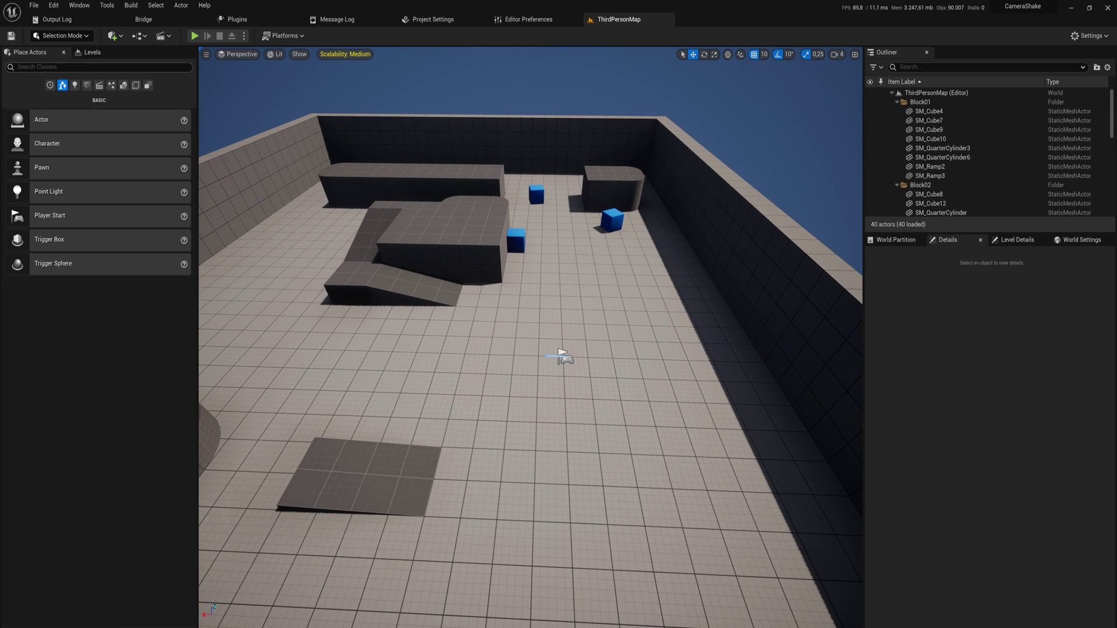
{"action": "left_click", "coordinate": [104, 67]}
{"action": "type", "text": "trigger"}
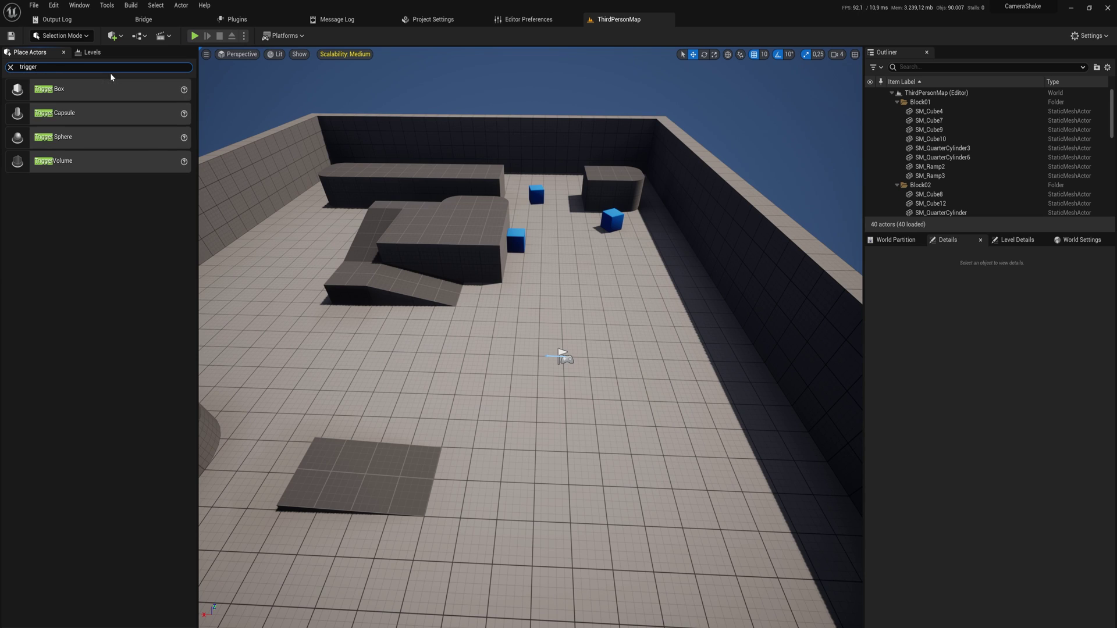
{"action": "left_click_drag", "start_coordinate": [50, 89], "coordinate": [432, 368]}
- Enlarge the trigger box to a Box Extent of about 162 × 297 × 309 and raise it to a Z location of 170
{"action": "left_click_drag", "start_coordinate": [990, 429], "coordinate": [1097, 433]}
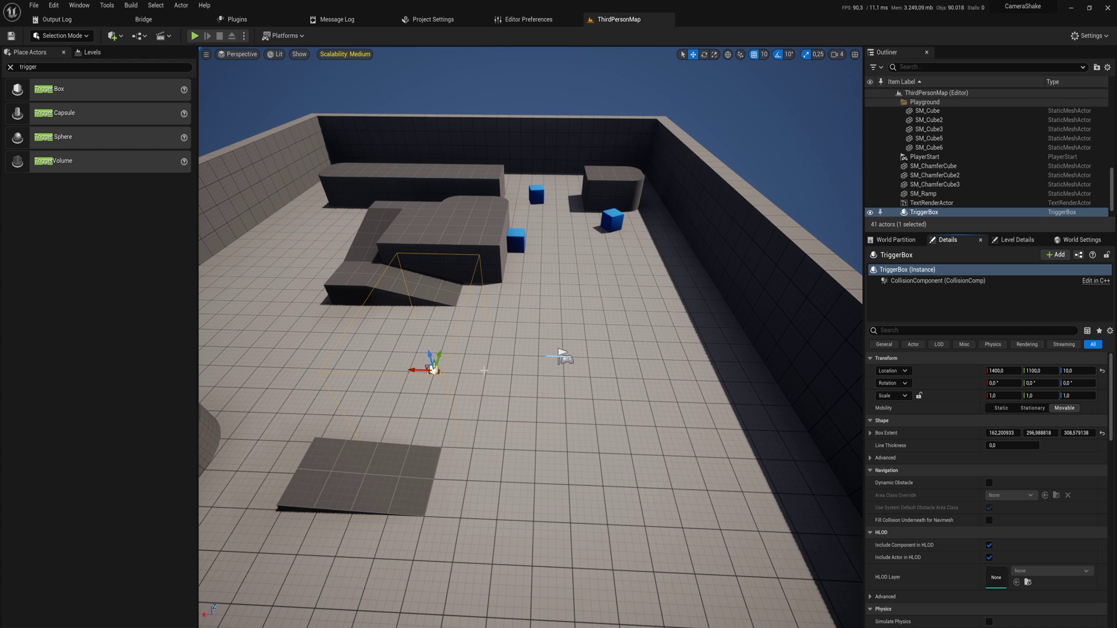
{"action": "left_click_drag", "start_coordinate": [430, 354], "coordinate": [423, 322]}
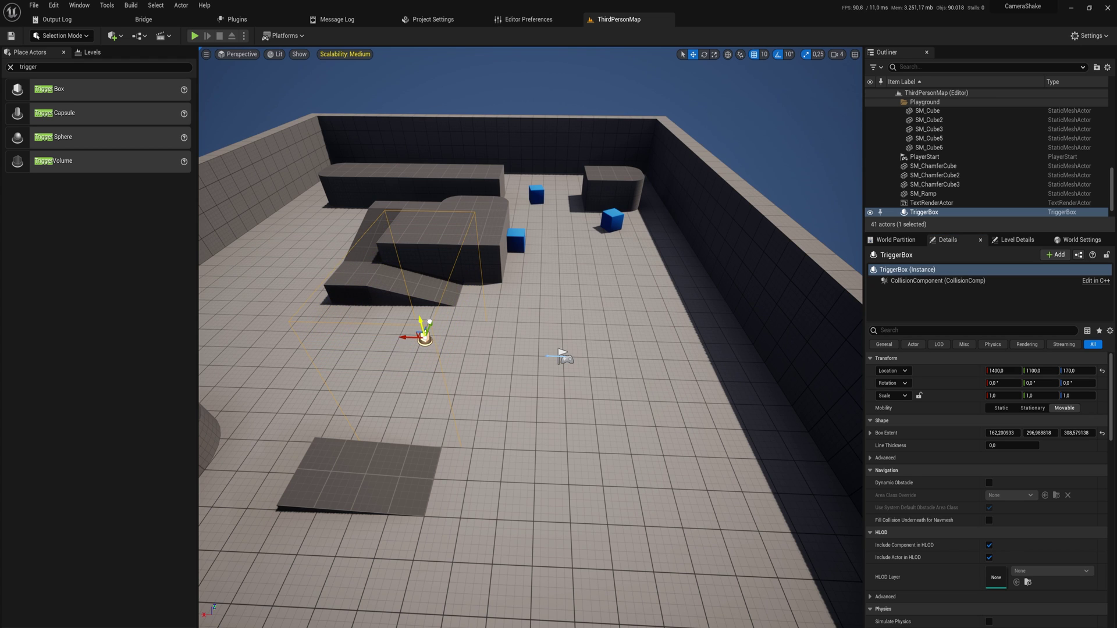
{"action": "right_click_drag", "start_coordinate": [423, 321], "coordinate": [387, 288]}
{"action": "key", "text": "w"}
{"action": "key", "text": "d"}
{"action": "key", "text": "s"}
{"action": "right_click_drag", "start_coordinate": [478, 356], "coordinate": [361, 361]}
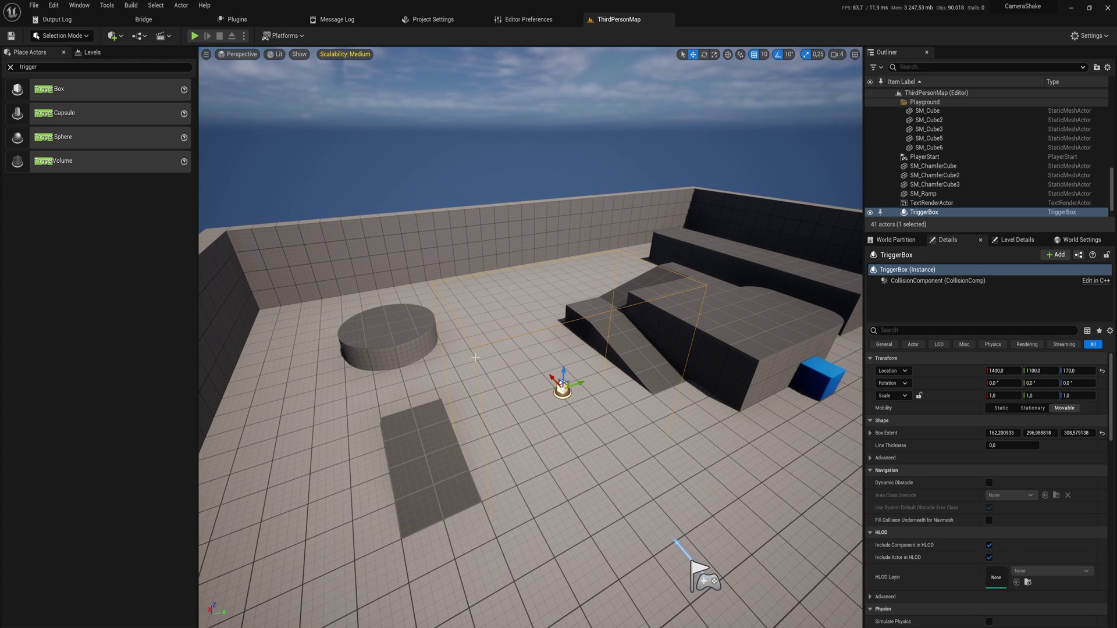
- Open the Level Blueprint and add an On Actor Begin Overlap event for the TriggerBox
{"action": "left_click", "coordinate": [139, 36]}
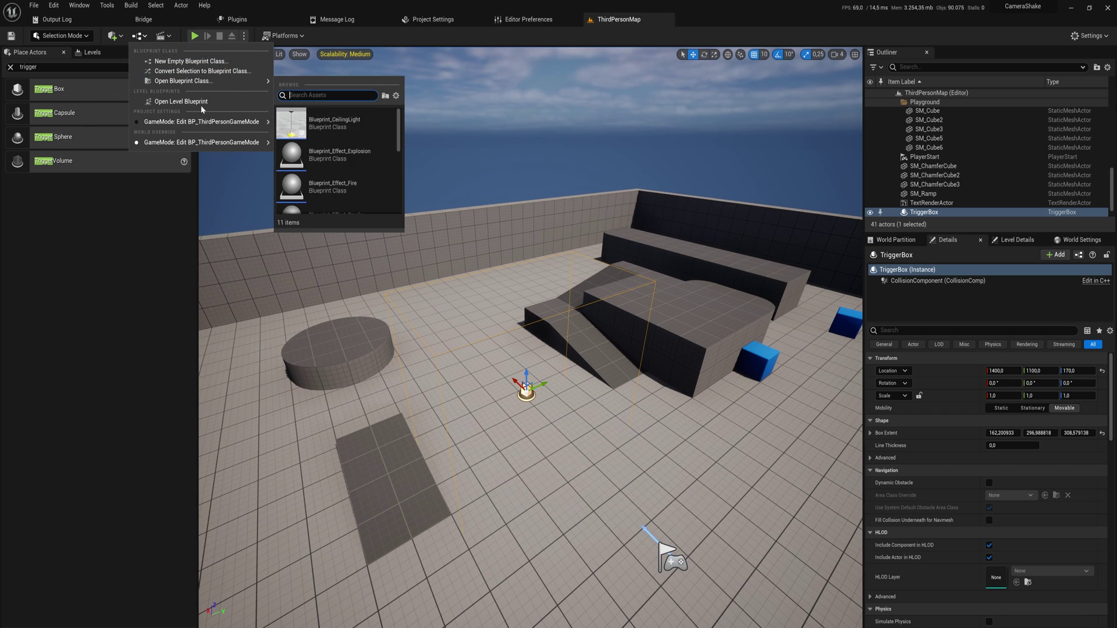
{"action": "left_click", "coordinate": [225, 112]}
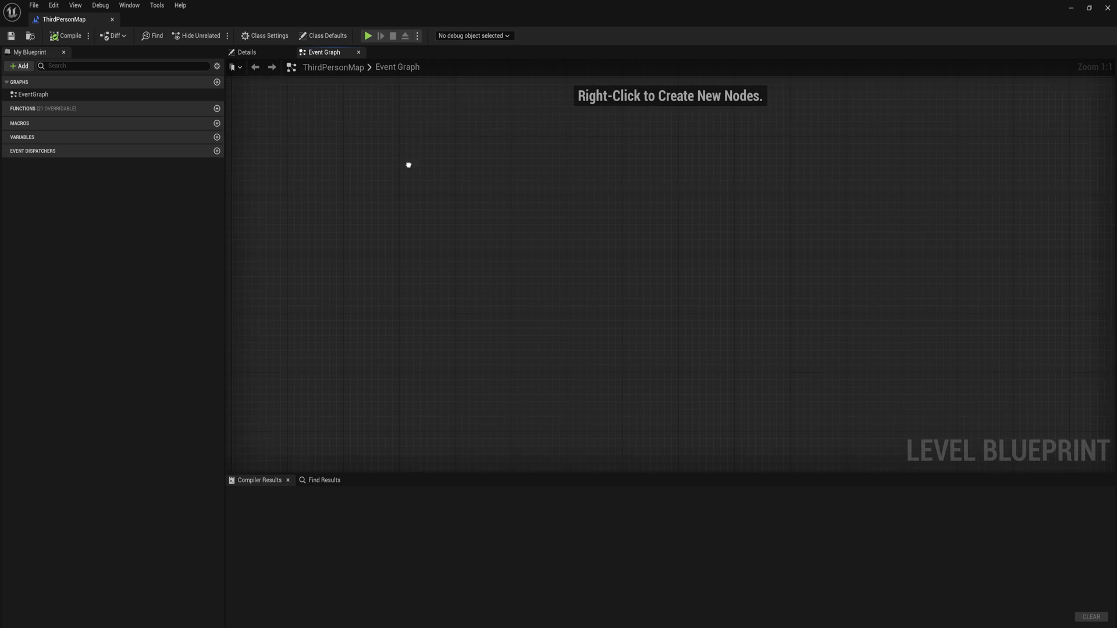
{"action": "right_click", "coordinate": [583, 205]}
{"action": "left_click", "coordinate": [608, 252]}
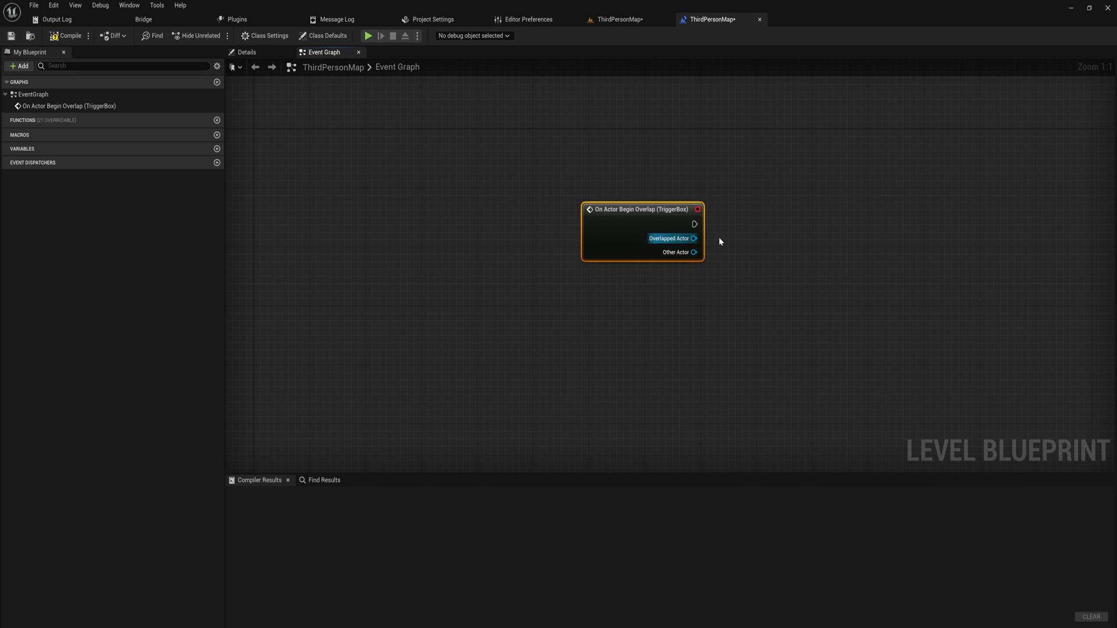
{"action": "right_click_drag", "start_coordinate": [720, 242], "coordinate": [544, 289]}
{"action": "left_click", "coordinate": [495, 299]}
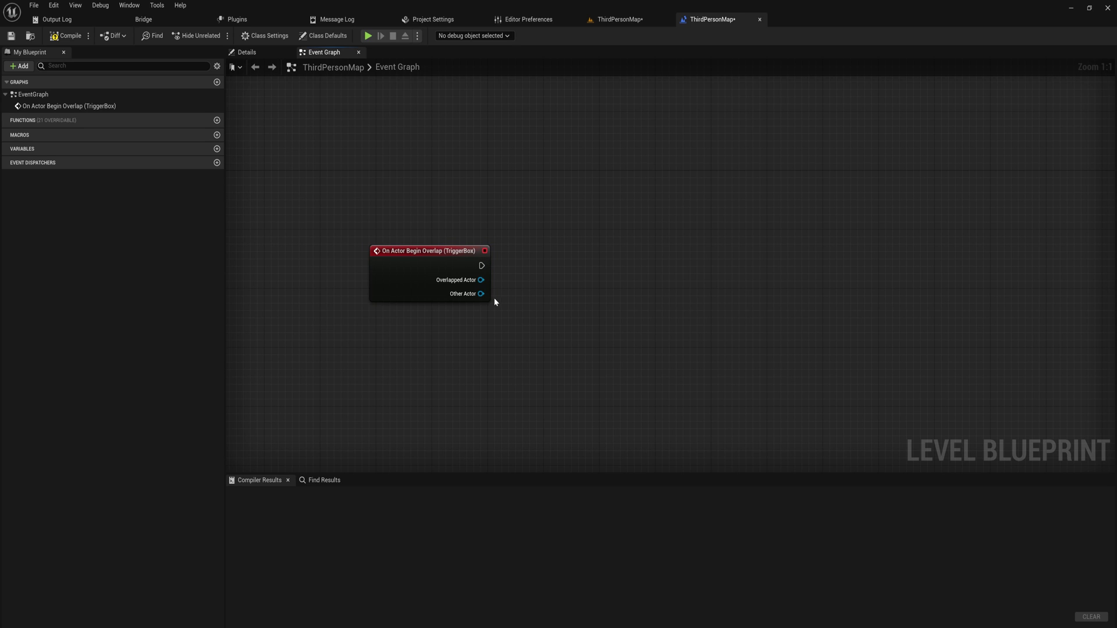
- Add a Cast To BP_ThirdPersonCharacter node fed by the overlap event's Overlapped Actor output
{"action": "left_click_drag", "start_coordinate": [480, 280], "coordinate": [534, 287]}
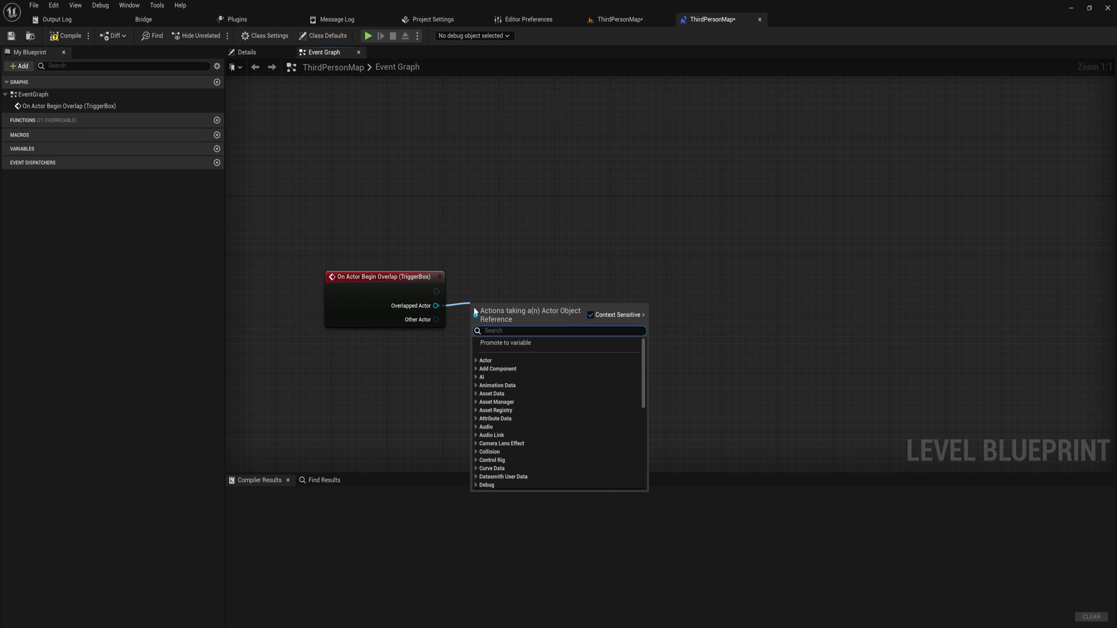
{"action": "type", "text": "cas"}
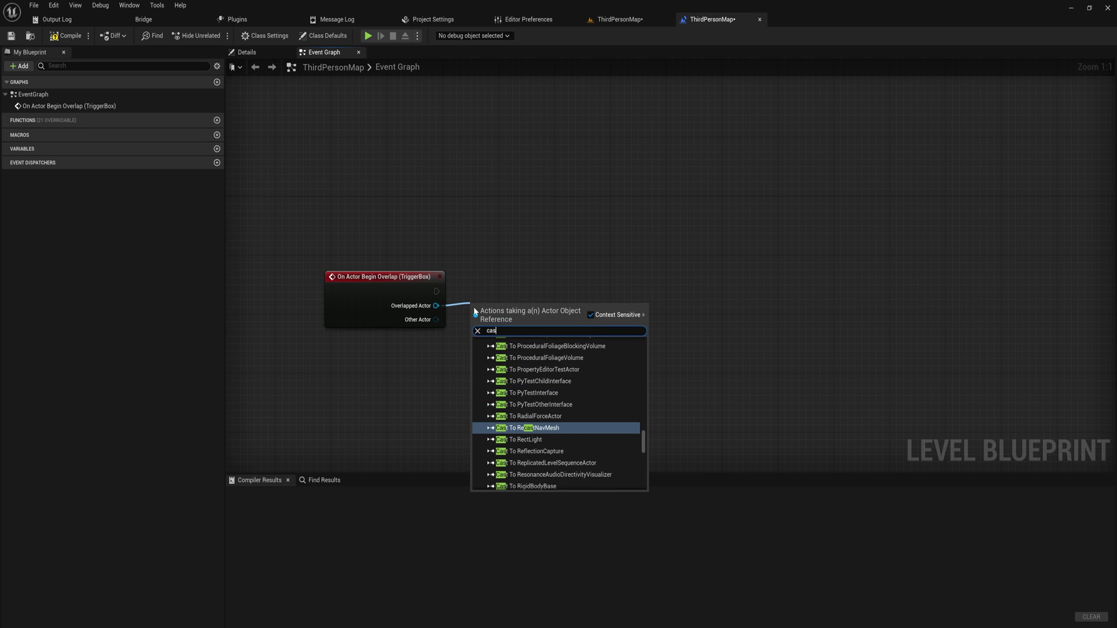
{"action": "type", "text": "t to bp"}
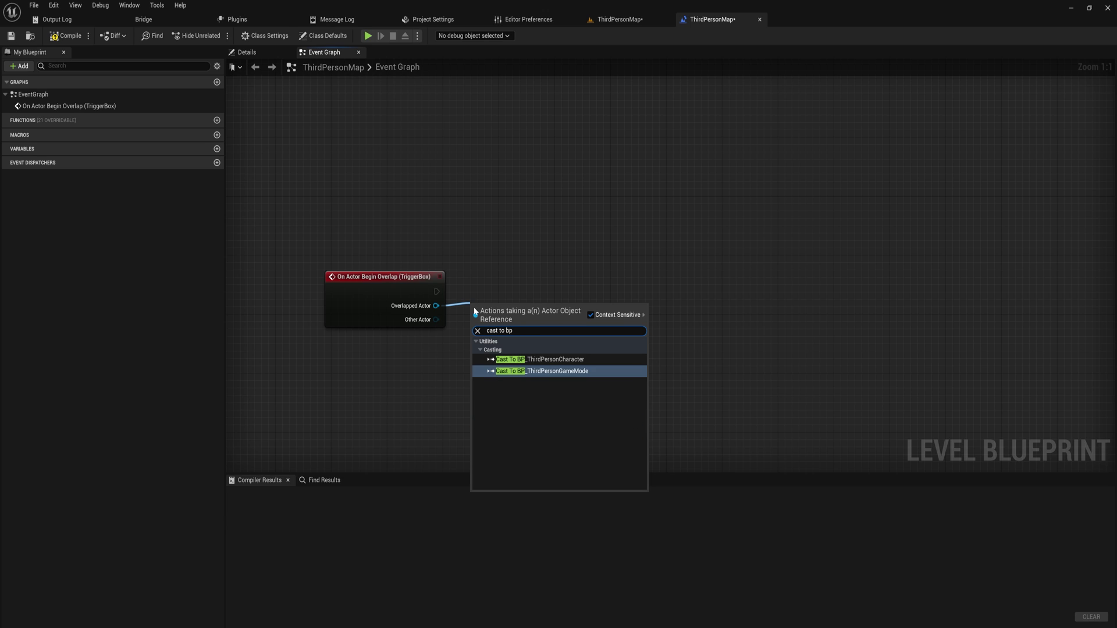
{"action": "key", "text": "Return"}
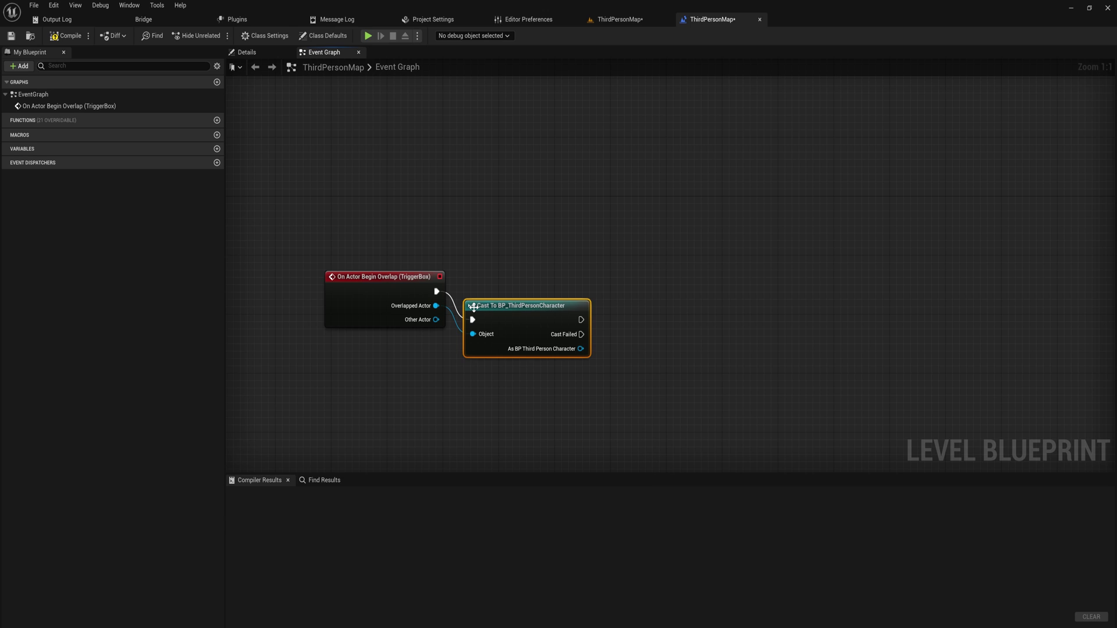
- Add a Get Controller node from the character cast and feed its Return Value into a Cast To PlayerController node
{"action": "left_click_drag", "start_coordinate": [580, 348], "coordinate": [629, 345]}
{"action": "type", "text": "get controller"}
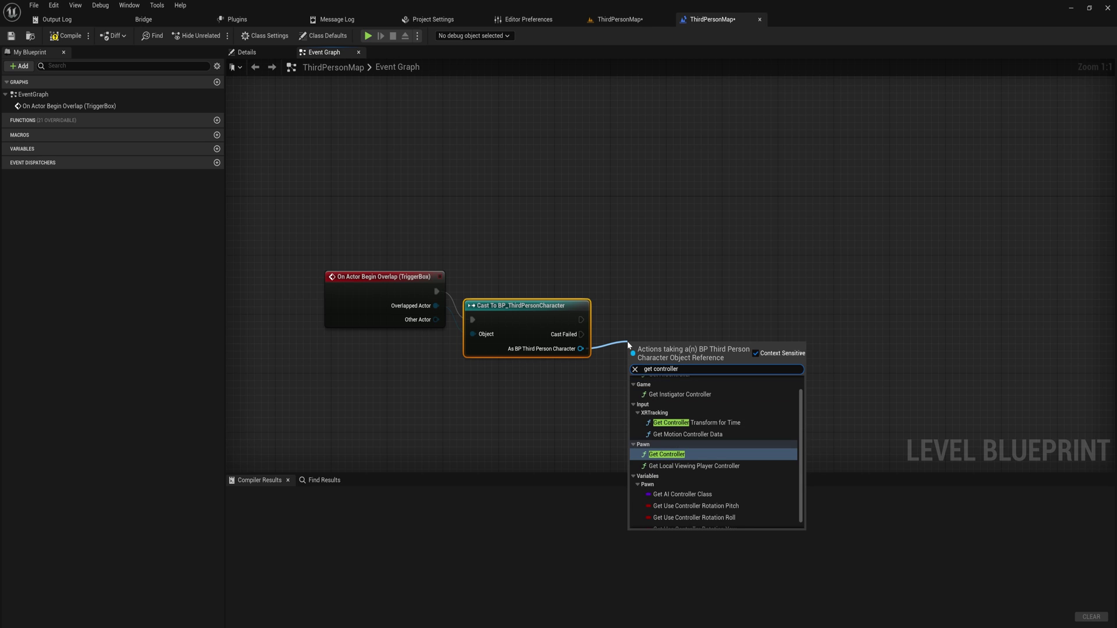
{"action": "left_click", "coordinate": [667, 466]}
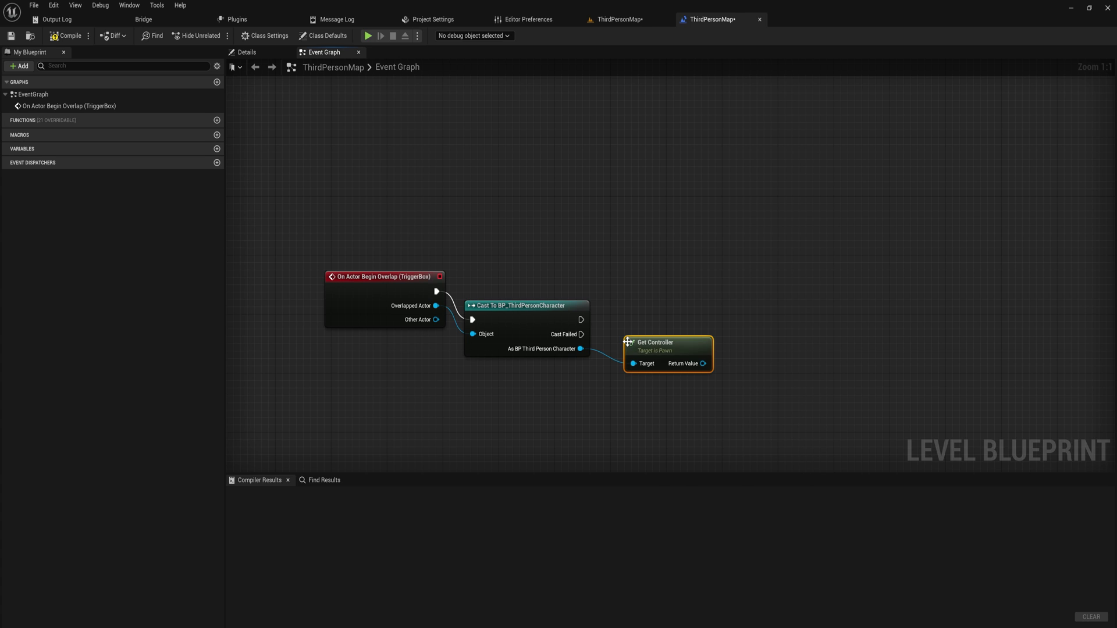
{"action": "right_click_drag", "start_coordinate": [742, 324], "coordinate": [663, 316]}
{"action": "mouse_move", "coordinate": [626, 364]}
{"action": "left_mouse_down"}
{"action": "mouse_move", "coordinate": [585, 366]}
{"action": "mouse_move", "coordinate": [659, 361]}
{"action": "mouse_move", "coordinate": [644, 355]}
{"action": "left_mouse_up"}
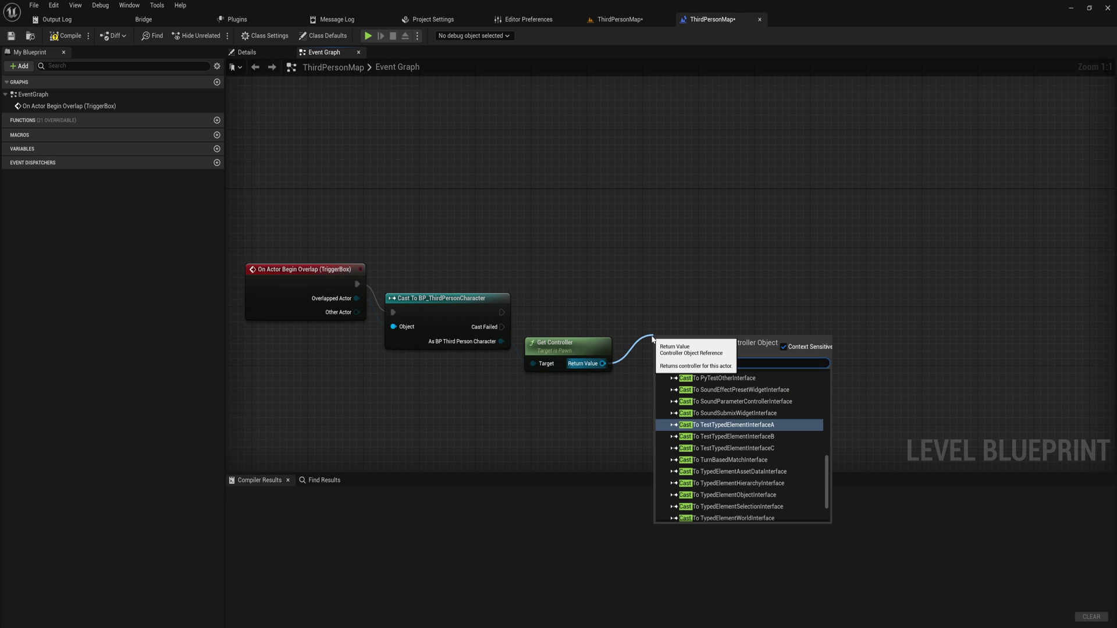
{"action": "type", "text": "o"}
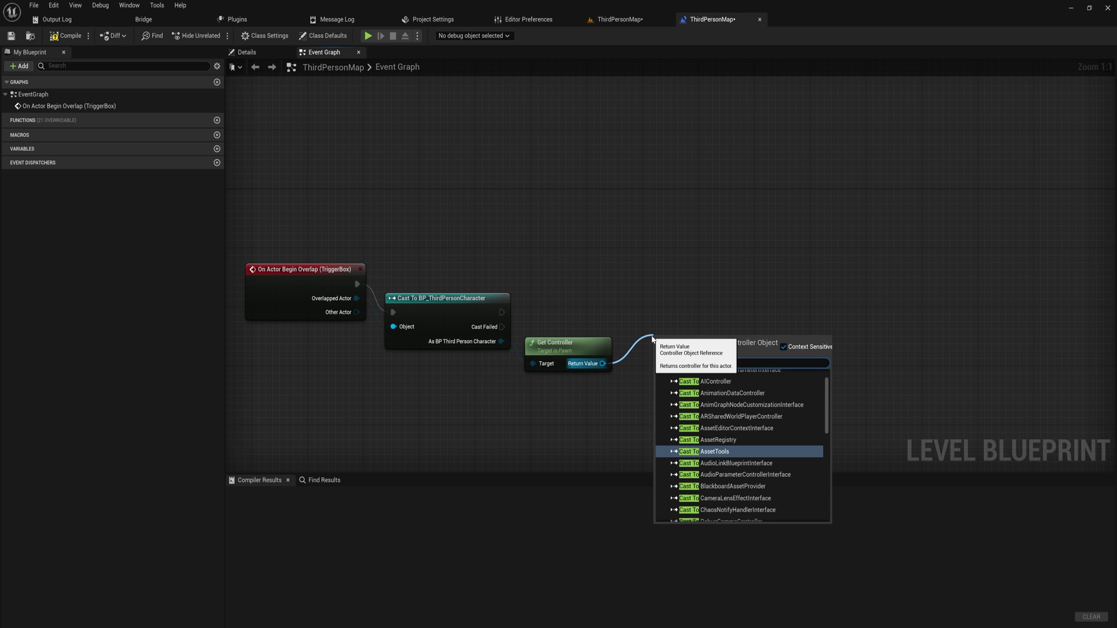
{"action": "key", "text": "Return"}
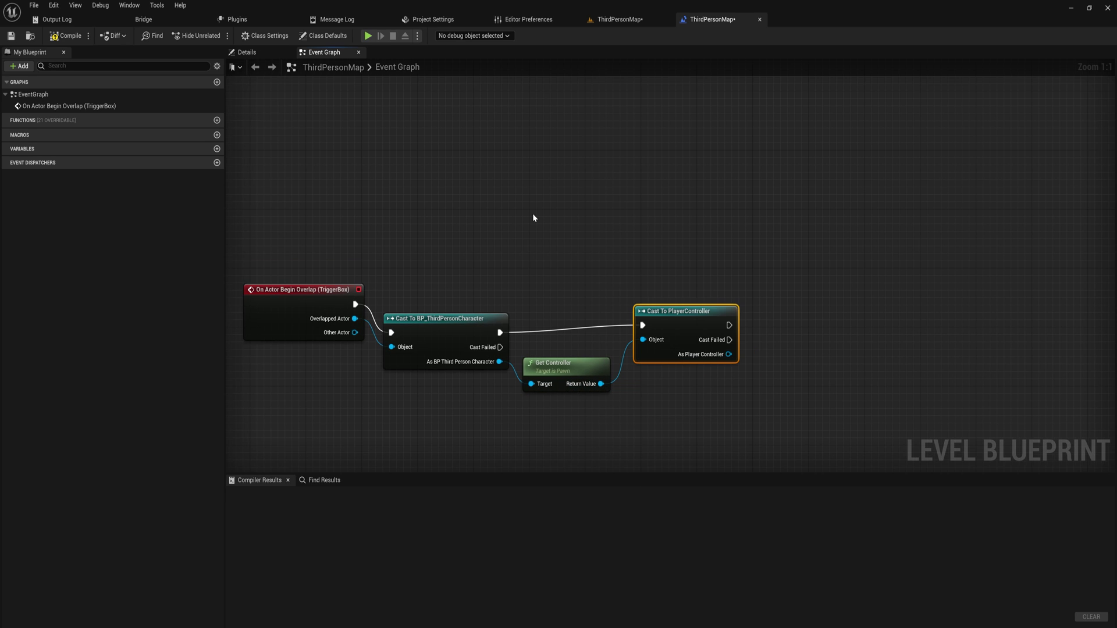
- Add a Get Player Controller node above the cast nodes as an alternative source for the controller
{"action": "right_click", "coordinate": [532, 216]}
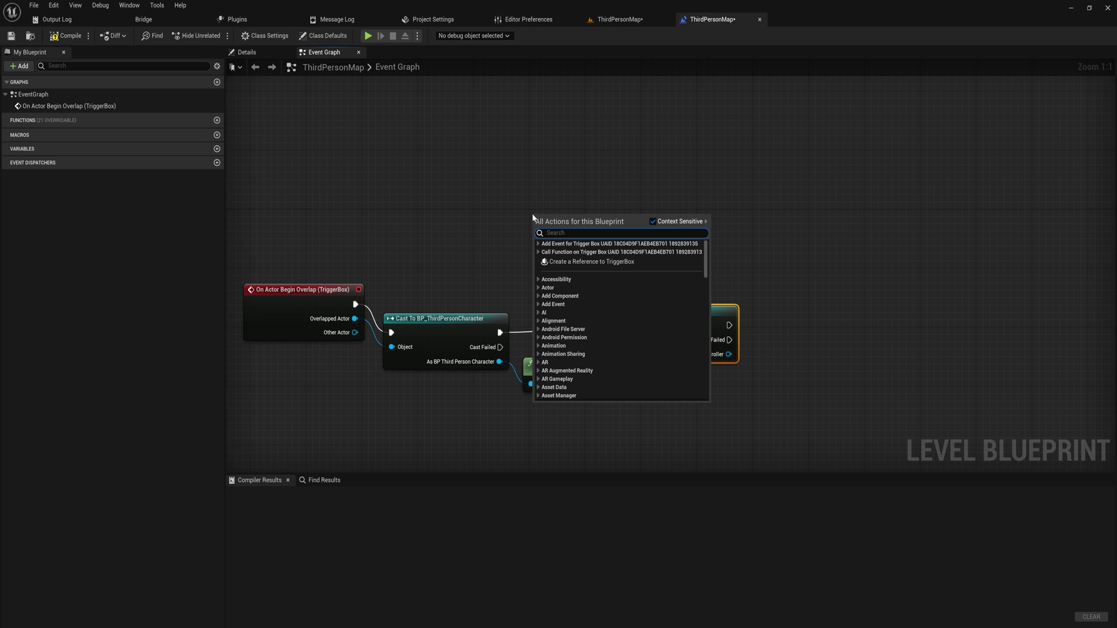
{"action": "type", "text": "get player control"}
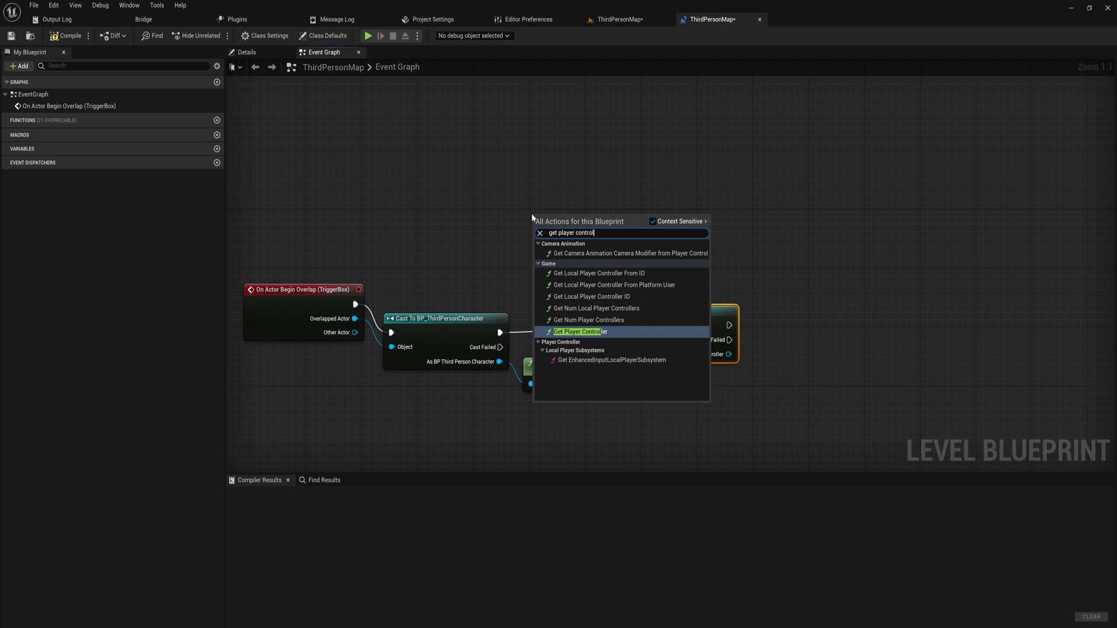
{"action": "key", "text": "Return"}
{"action": "left_click_drag", "start_coordinate": [541, 216], "coordinate": [429, 232]}
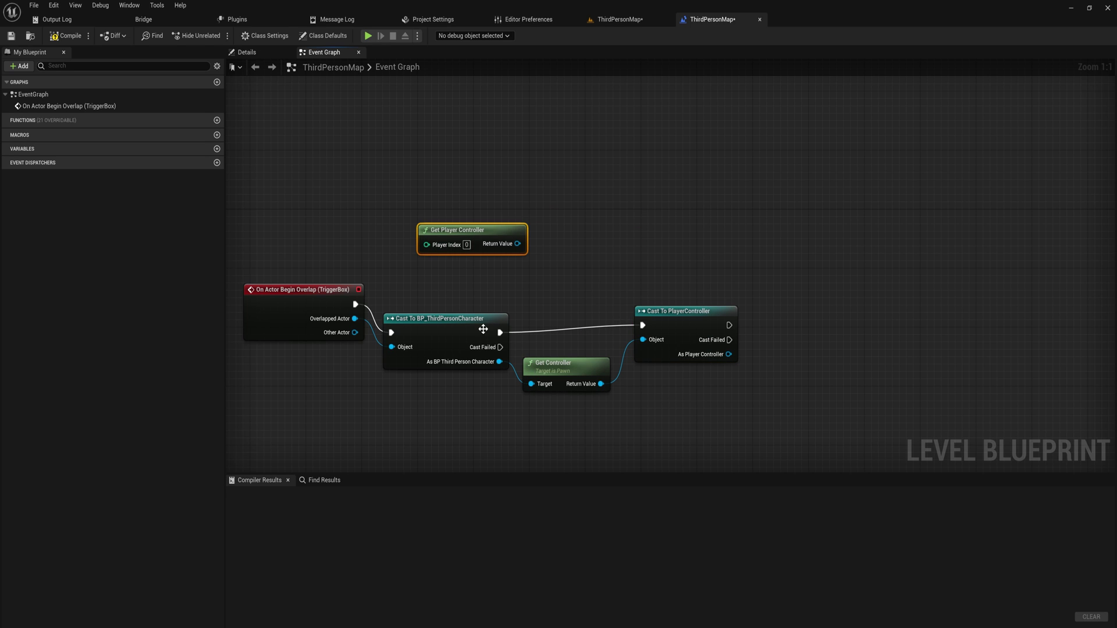
{"action": "left_click_drag", "start_coordinate": [448, 295], "coordinate": [444, 327]}
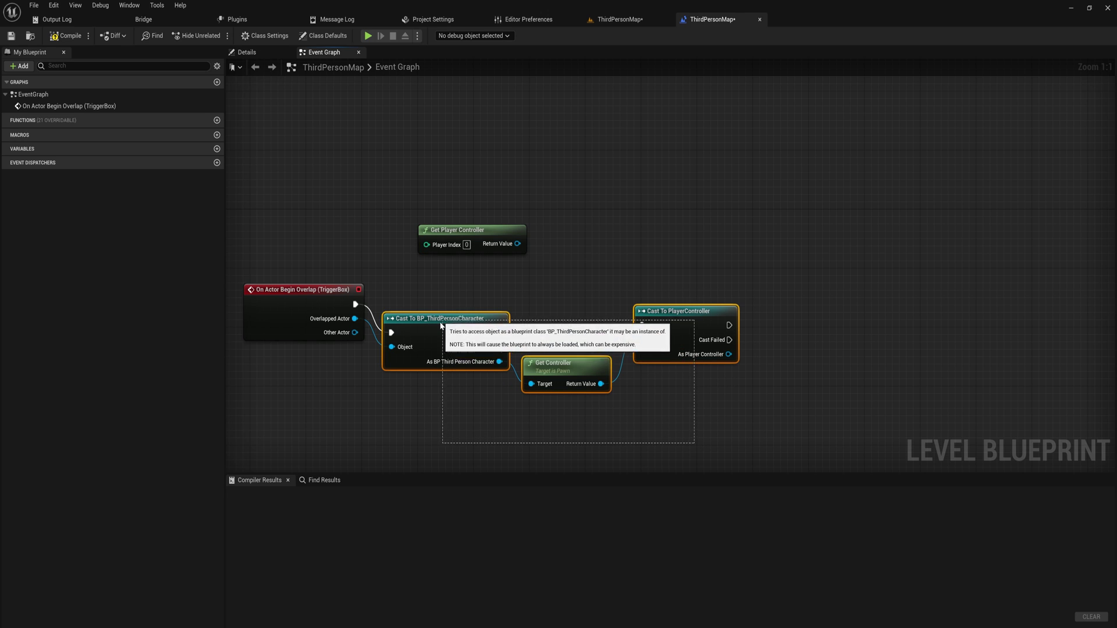
- Add a Client Start Camera Shake node from the As Player Controller output and align it beside the PlayerController cast
{"action": "left_click", "coordinate": [683, 367]}
{"action": "left_click", "coordinate": [690, 309]}
{"action": "left_click_drag", "start_coordinate": [673, 369], "coordinate": [720, 362]}
{"action": "type", "text": "shake"}
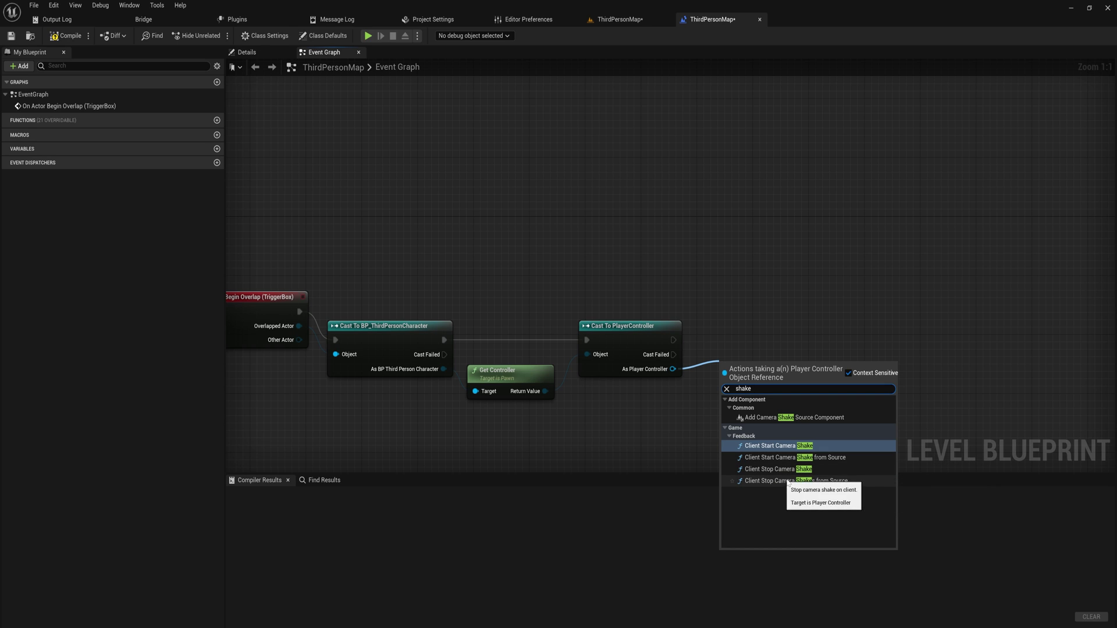
{"action": "left_click", "coordinate": [793, 450]}
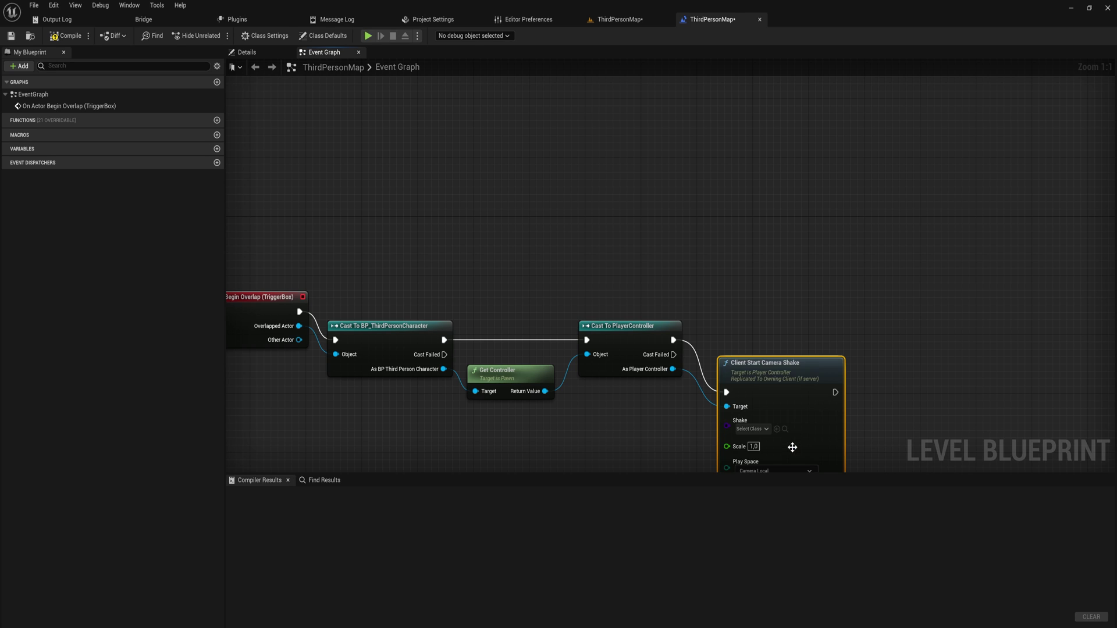
{"action": "left_click_drag", "start_coordinate": [768, 380], "coordinate": [814, 343]}
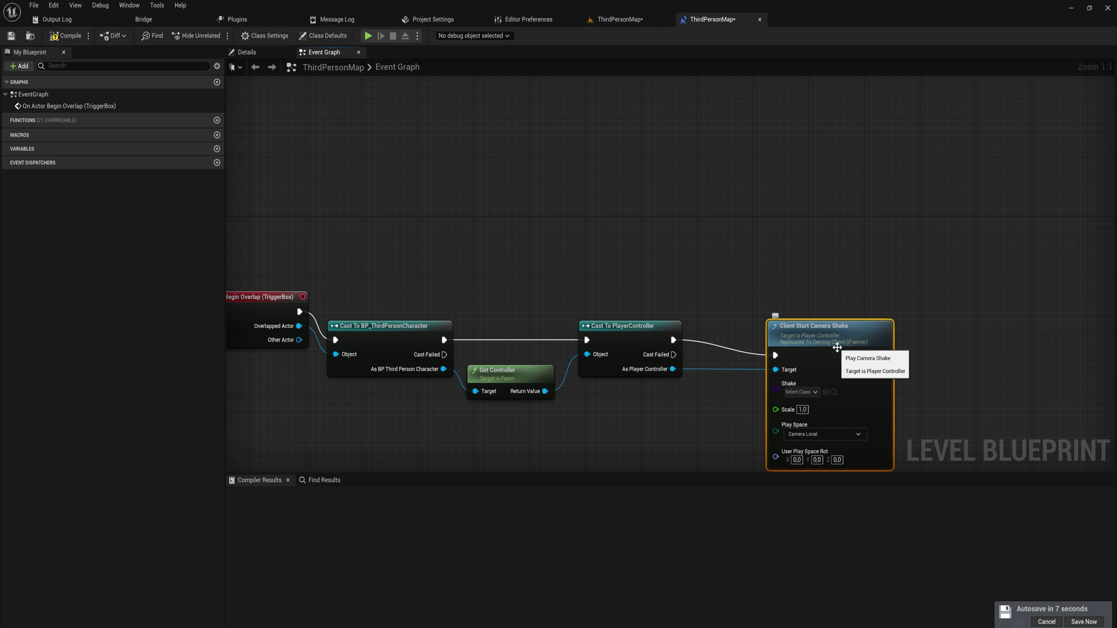
{"action": "left_click_drag", "start_coordinate": [838, 347], "coordinate": [826, 304]}
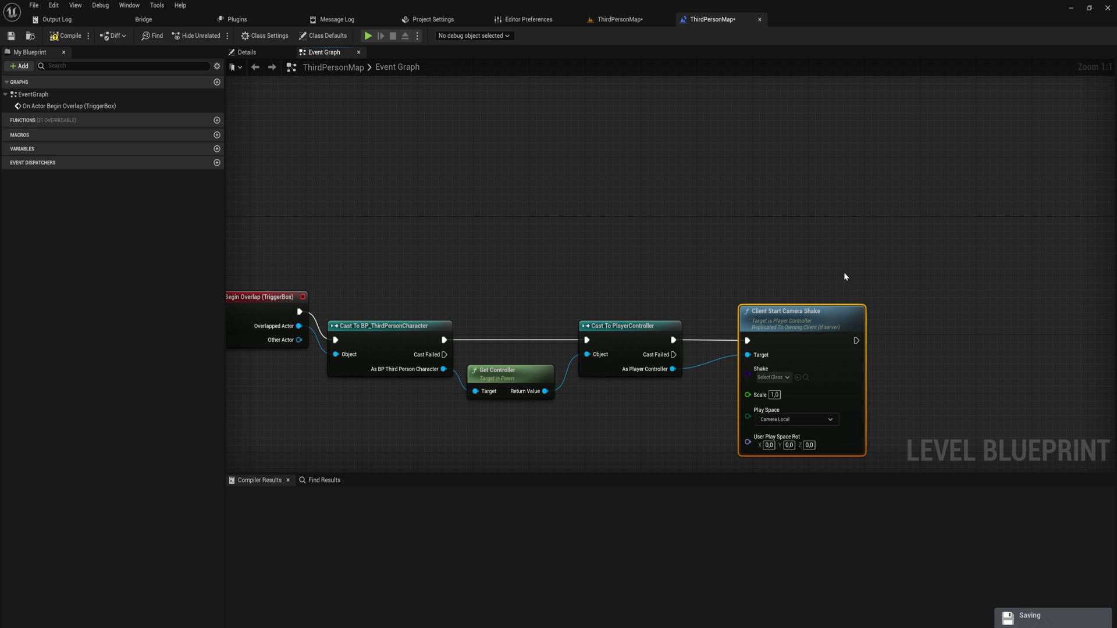
- Replace both cast nodes and the Get Controller node with a single Get Player Controller node
{"action": "left_click_drag", "start_coordinate": [668, 279], "coordinate": [365, 435]}
{"action": "key", "text": "Delete"}
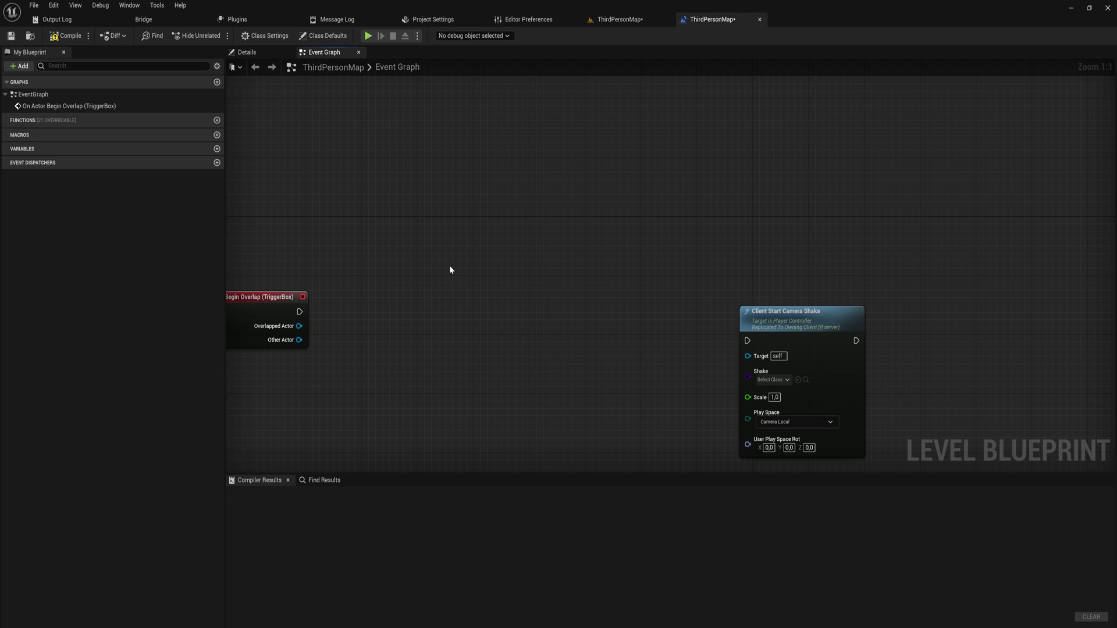
{"action": "right_click", "coordinate": [449, 265]}
{"action": "type", "text": "get"}
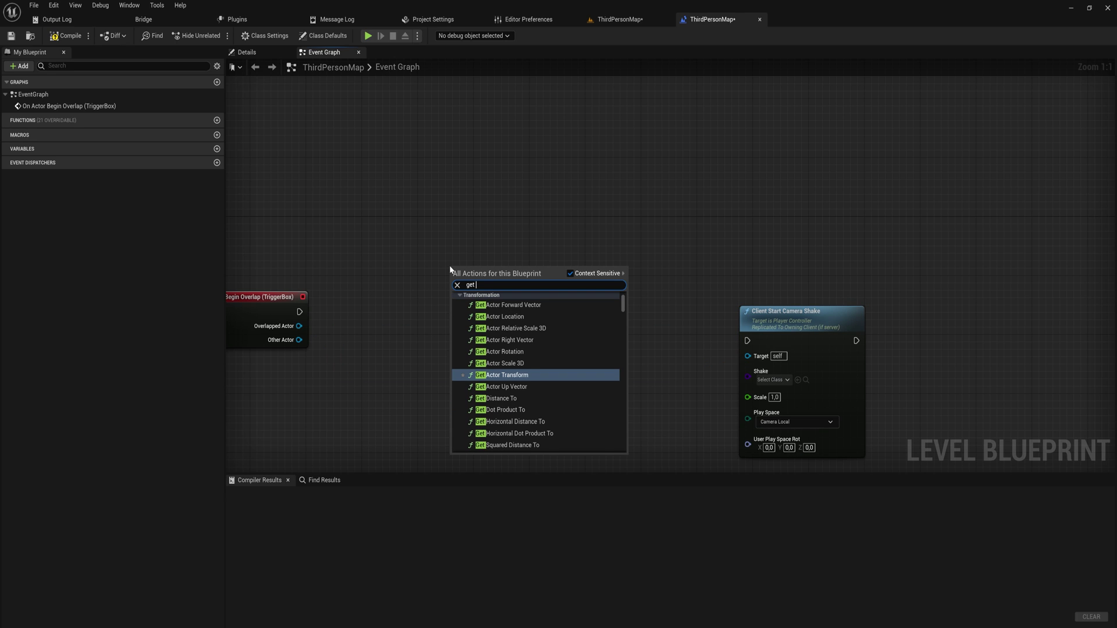
{"action": "type", "text": " player"}
{"action": "key", "text": "Up"}
{"action": "key", "text": "Return"}
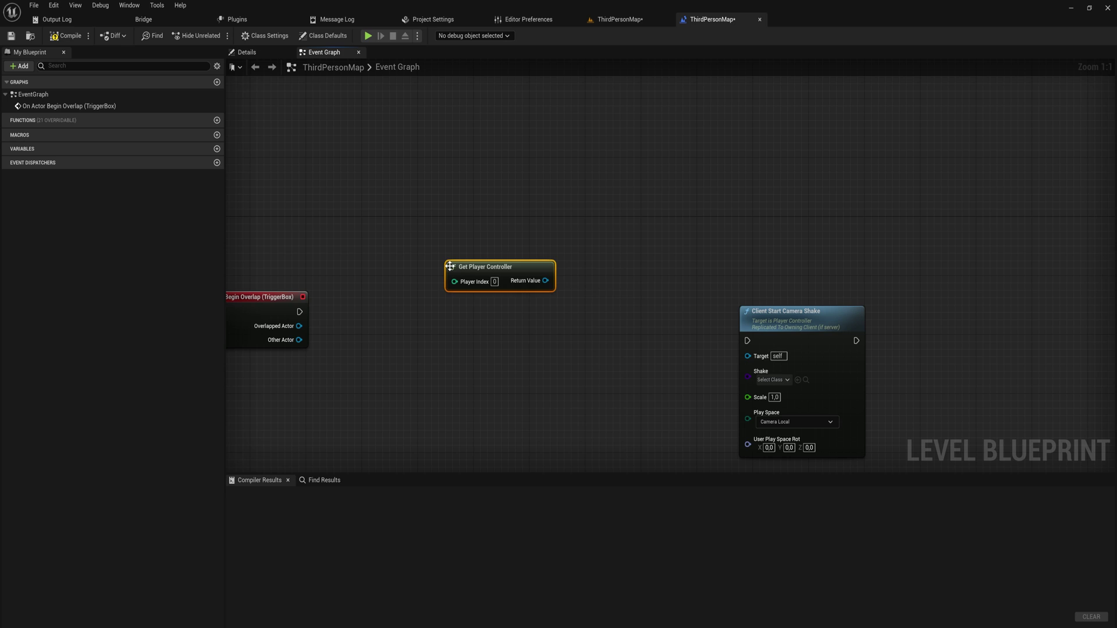
- Connect Get Player Controller to the Client Start Camera Shake target and link the overlap event's execution to that node, placing the nodes close together
{"action": "left_click_drag", "start_coordinate": [546, 280], "coordinate": [749, 355]}
{"action": "left_click_drag", "start_coordinate": [780, 272], "coordinate": [449, 324]}
{"action": "left_click_drag", "start_coordinate": [757, 324], "coordinate": [429, 292]}
{"action": "right_click_drag", "start_coordinate": [343, 323], "coordinate": [472, 334]}
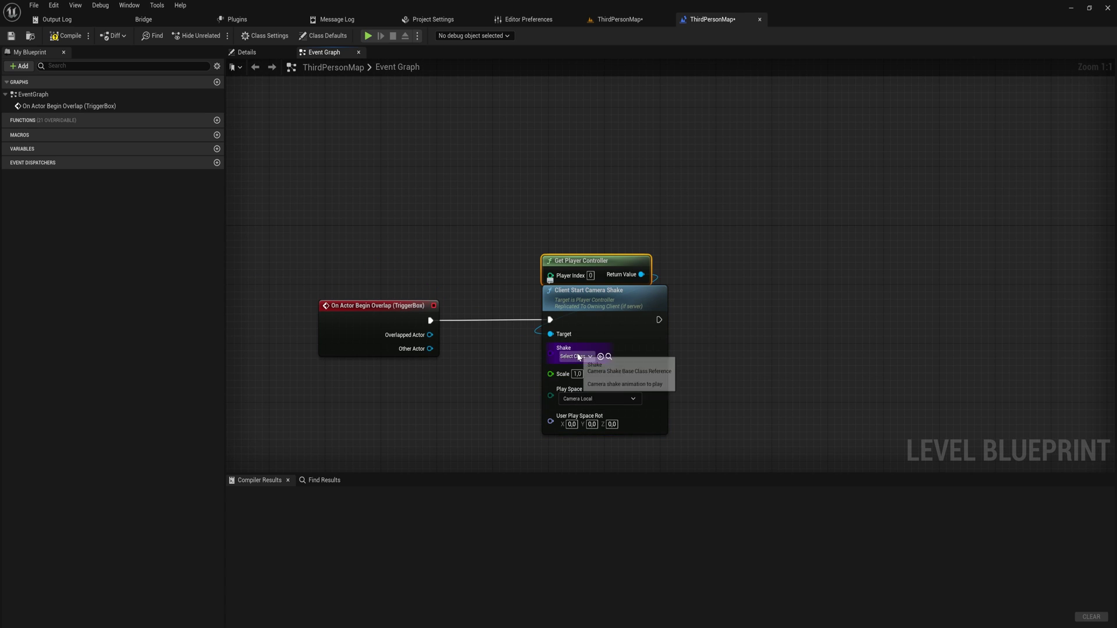
- Set the Shake class of the Client Start Camera Shake node to Bp_LightcamShake
{"action": "left_click", "coordinate": [575, 356]}
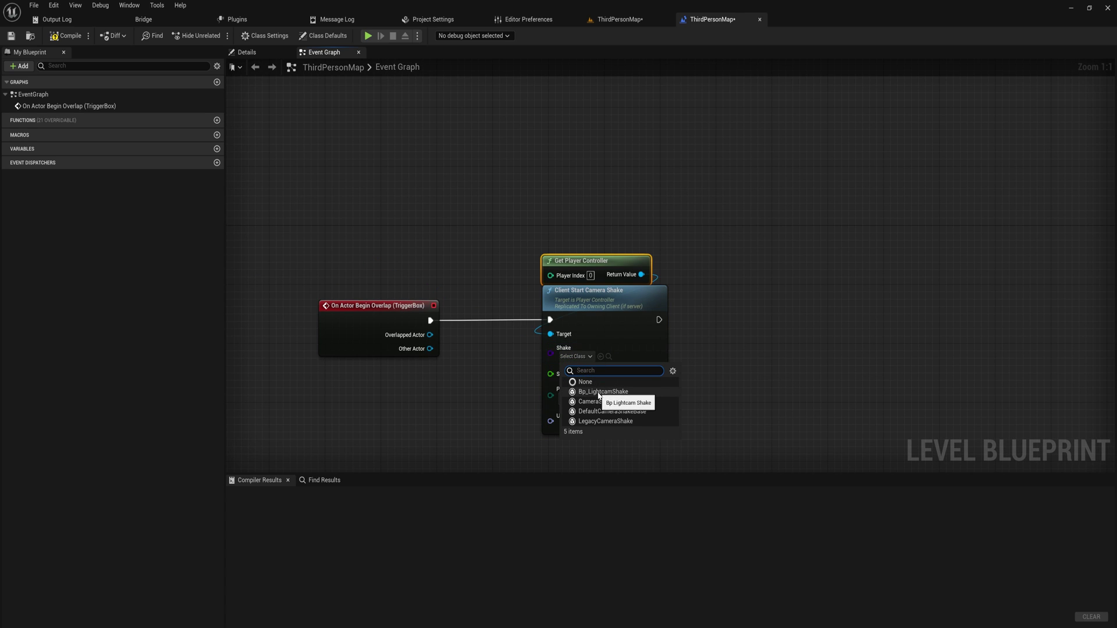
{"action": "left_click", "coordinate": [605, 394]}
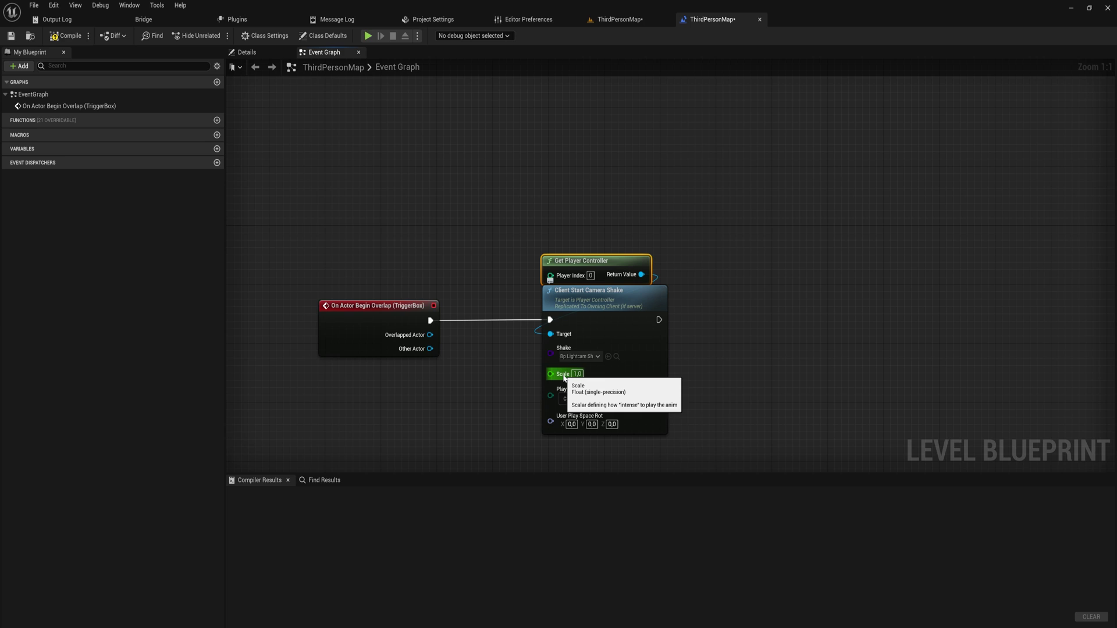
- Try a Scale of 2.0 on the Client Start Camera Shake node and return it to 1.0
{"action": "left_click", "coordinate": [577, 374]}
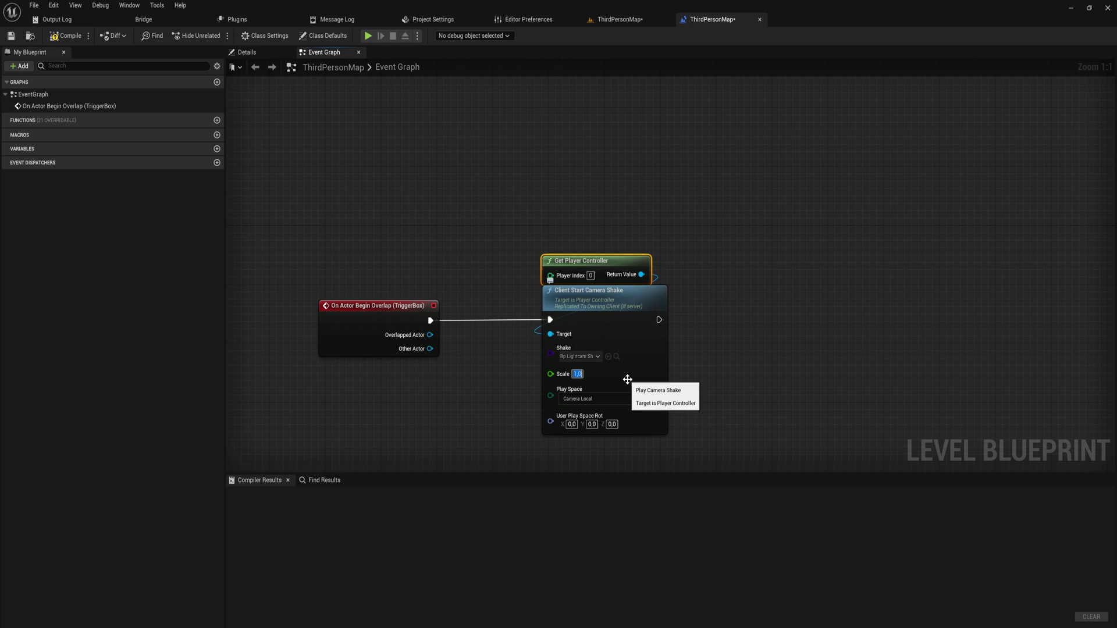
{"action": "type", "text": "2"}
{"action": "left_click", "coordinate": [713, 361]}
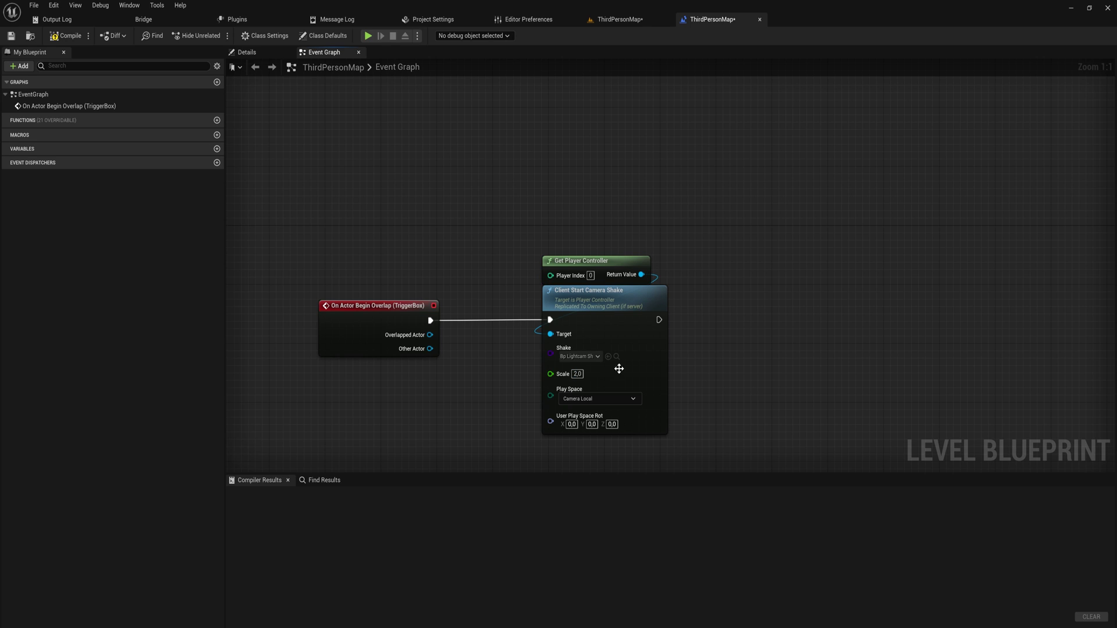
{"action": "left_click", "coordinate": [581, 374]}
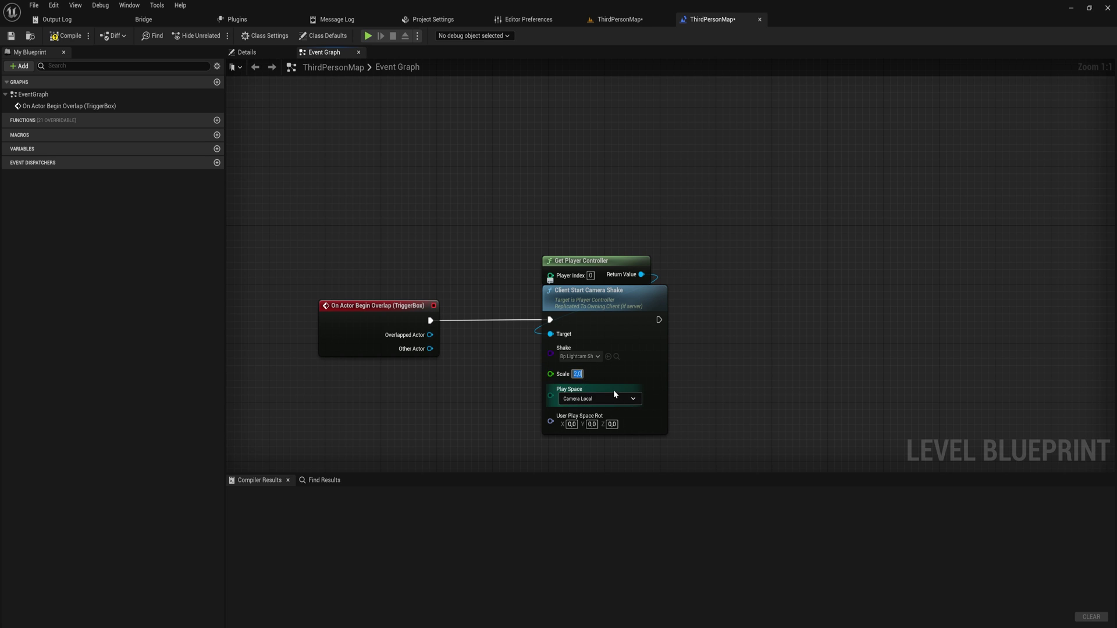
{"action": "type", "text": "1"}
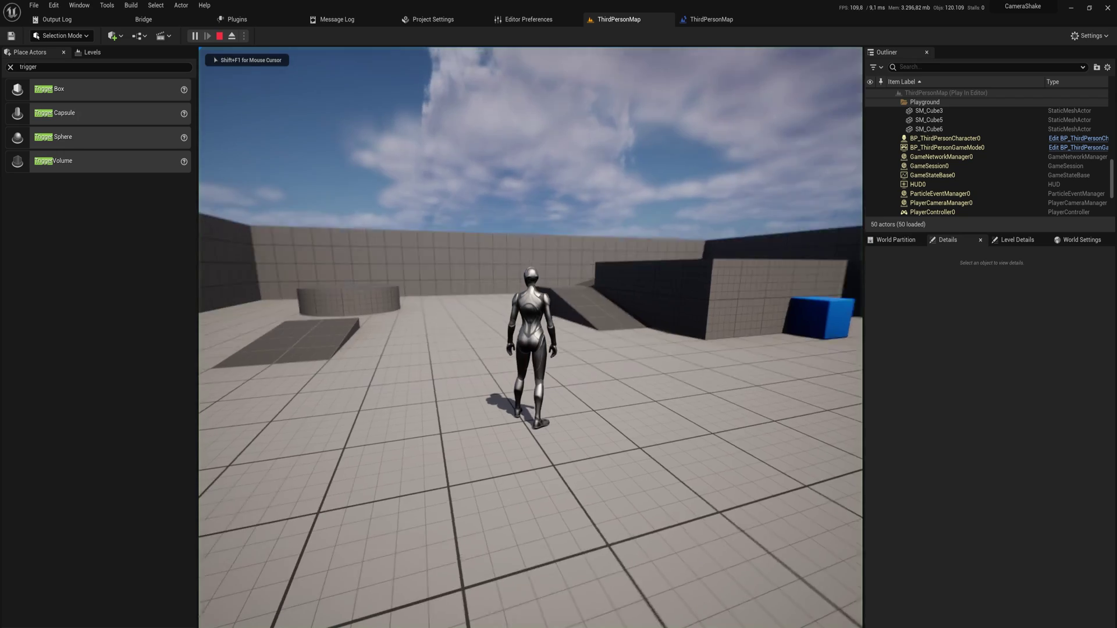
- Play the level and run the character through the trigger box to test the camera shake
{"action": "key", "text": "w"}
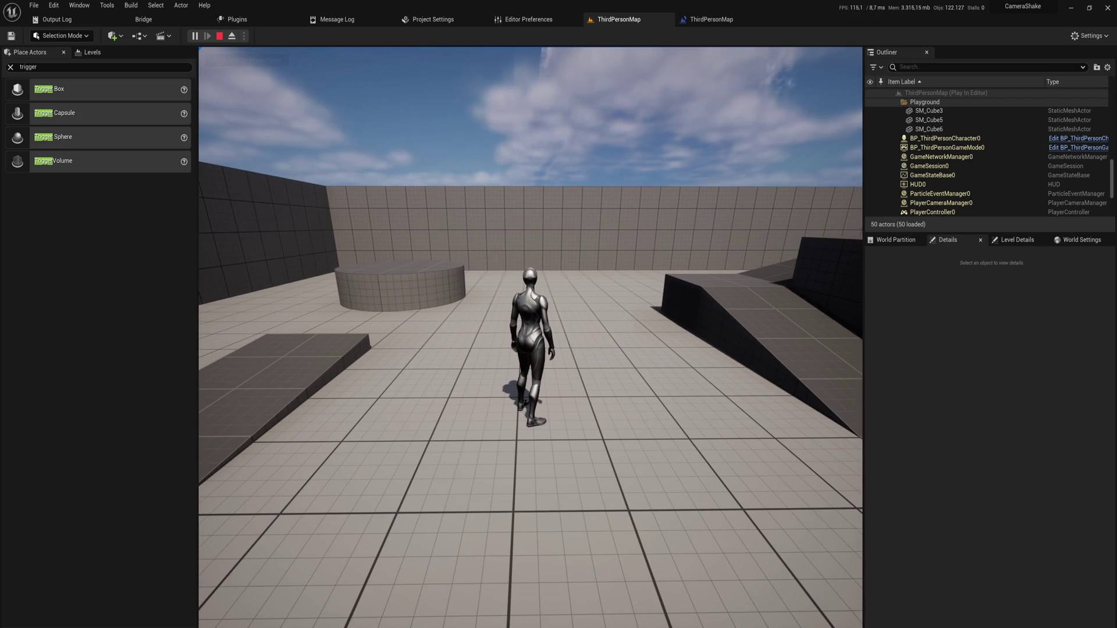
{"action": "key", "text": "w"}
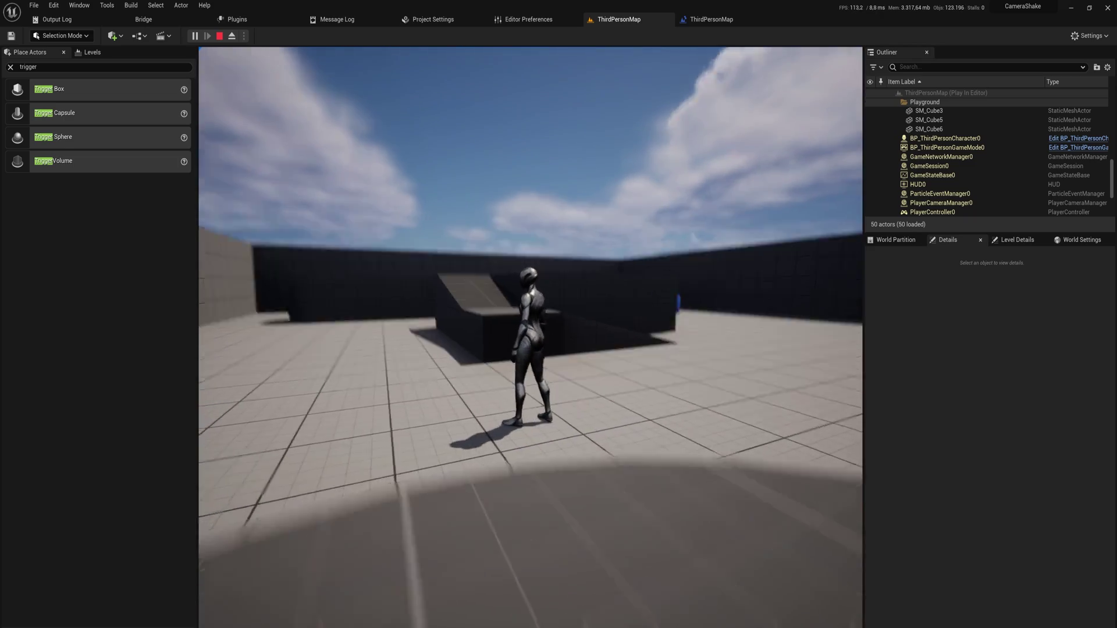
{"action": "key", "text": "w"}
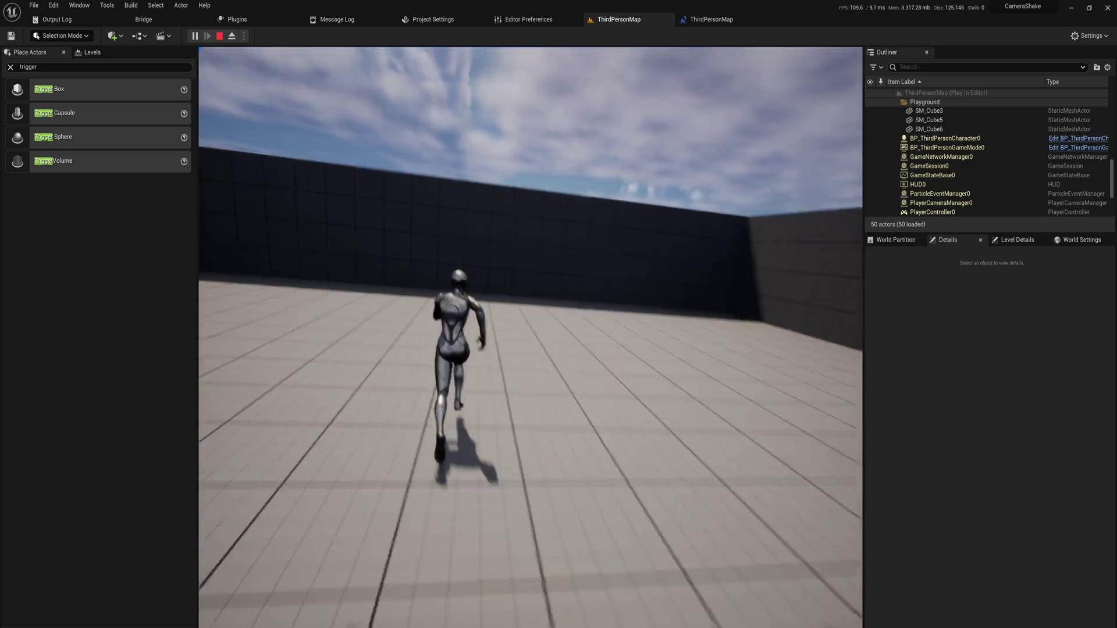
{"action": "key", "text": "w"}
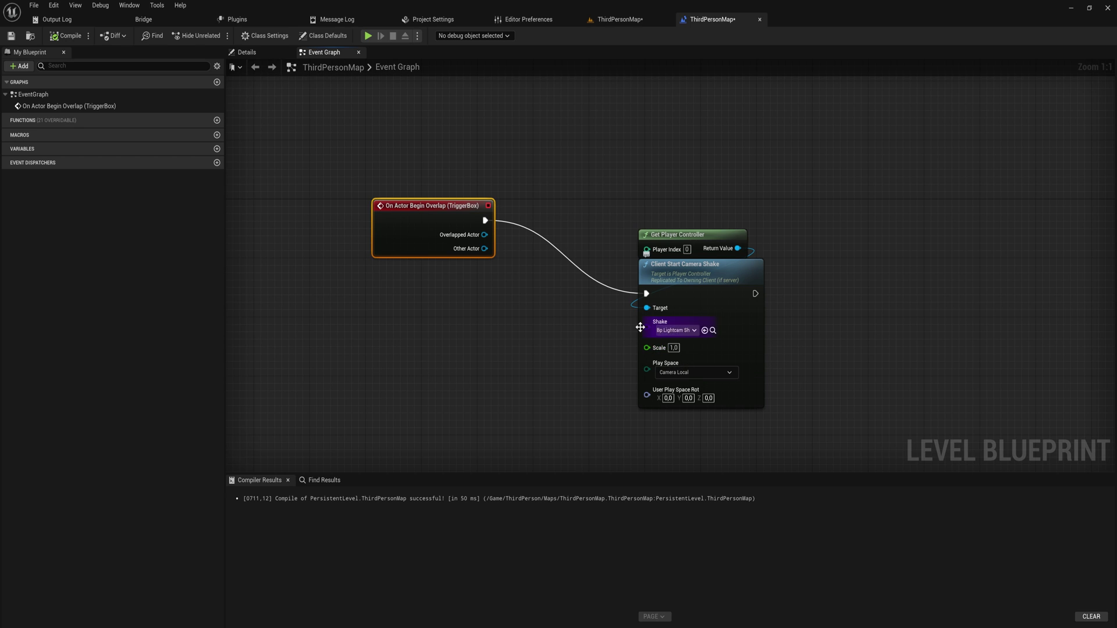
- Promote the node's Shake input to a variable named Shake and change its type to an array of Camera Shake Base classes
{"action": "right_click", "coordinate": [647, 325]}
{"action": "left_click", "coordinate": [684, 342]}
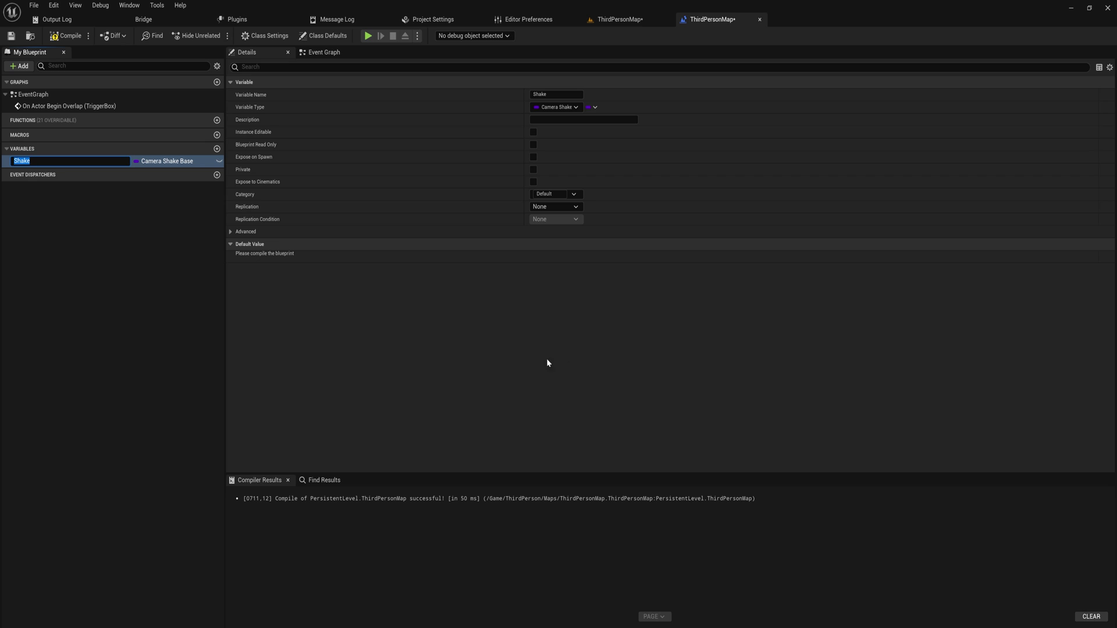
{"action": "left_click", "coordinate": [593, 107]}
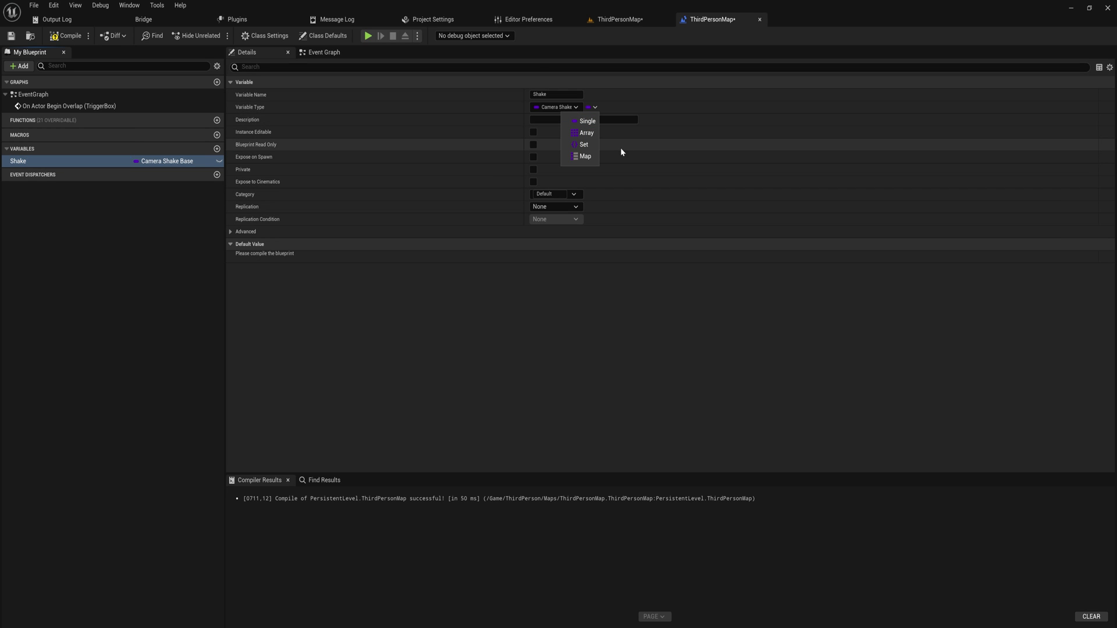
{"action": "left_click", "coordinate": [587, 134]}
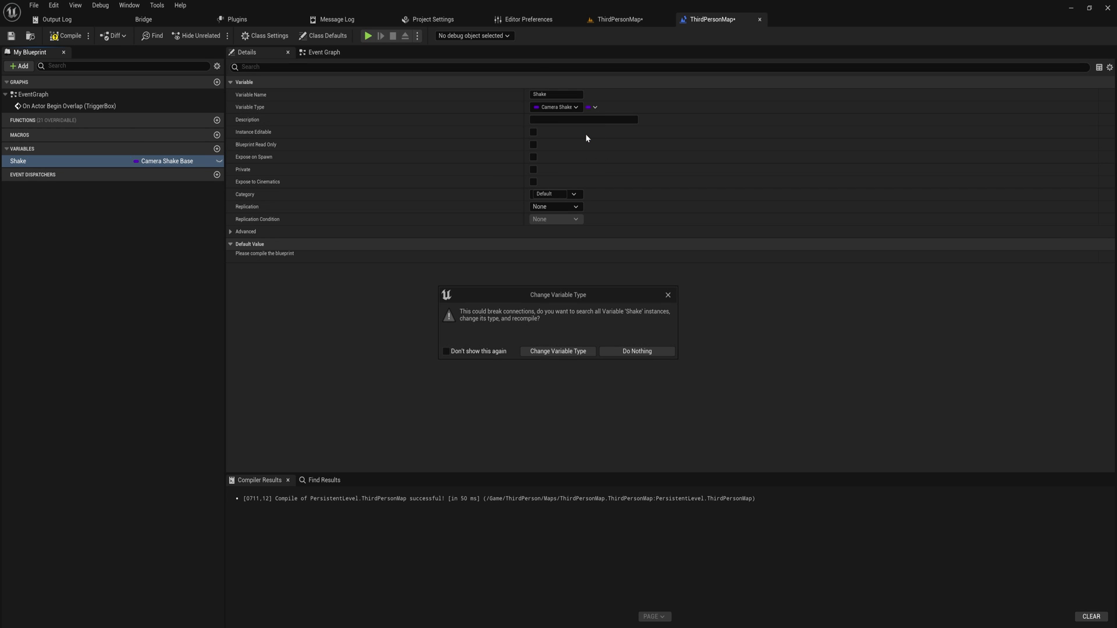
{"action": "left_click", "coordinate": [559, 352]}
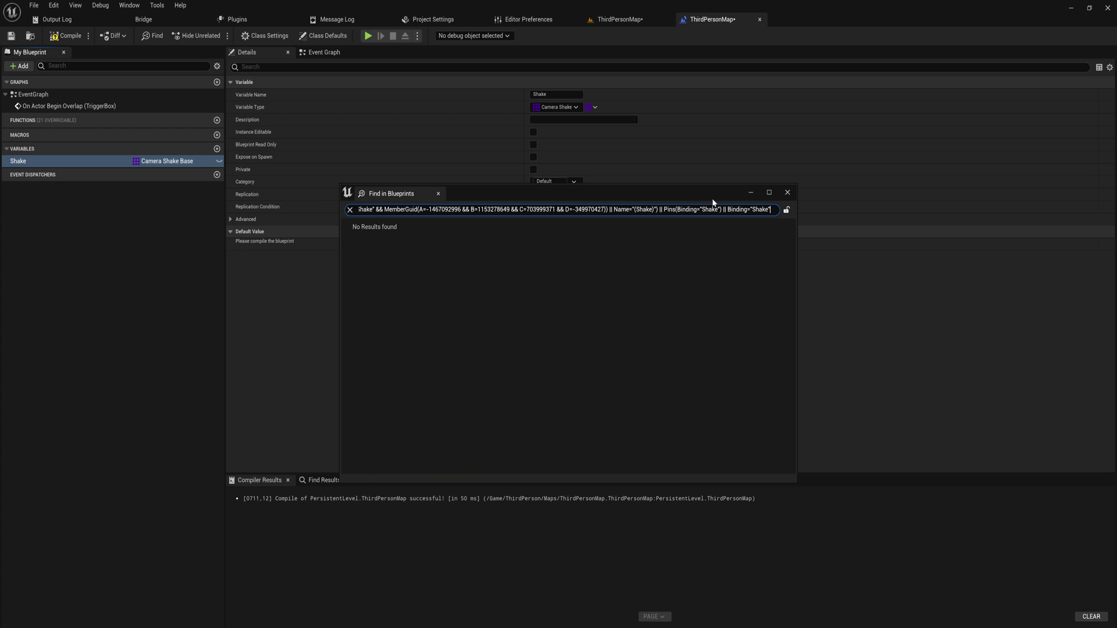
{"action": "left_click", "coordinate": [788, 193]}
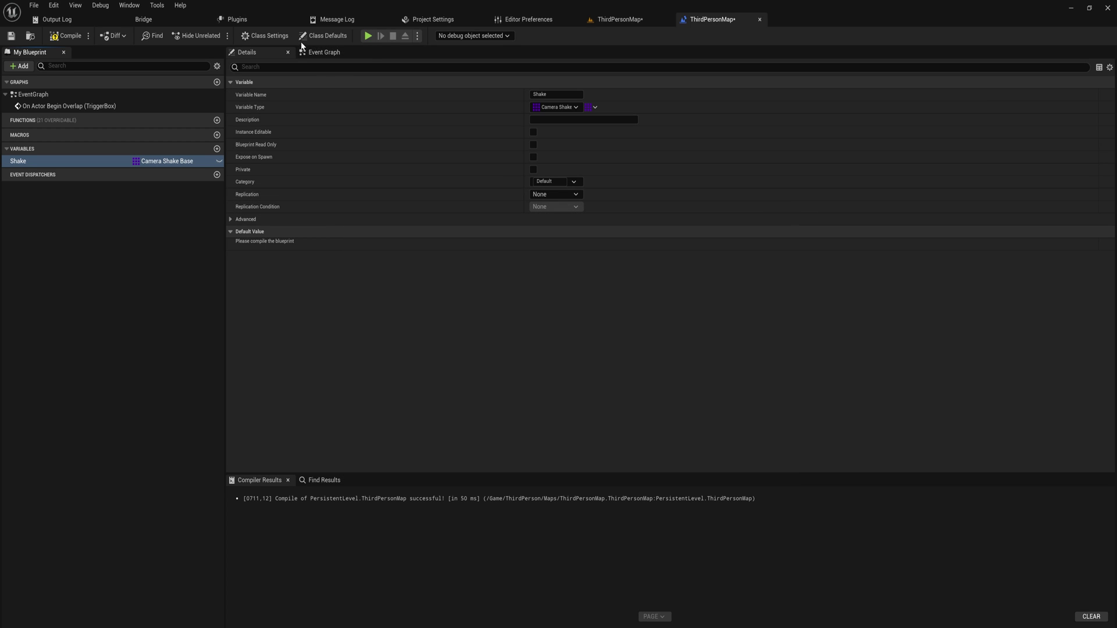
- Place a getter for the Shake array in the event graph and add a Random array node from its output
{"action": "left_click", "coordinate": [324, 53]}
{"action": "left_click_drag", "start_coordinate": [32, 167], "coordinate": [501, 334], "text": "ctrl"}
{"action": "type", "text": "get ran"}
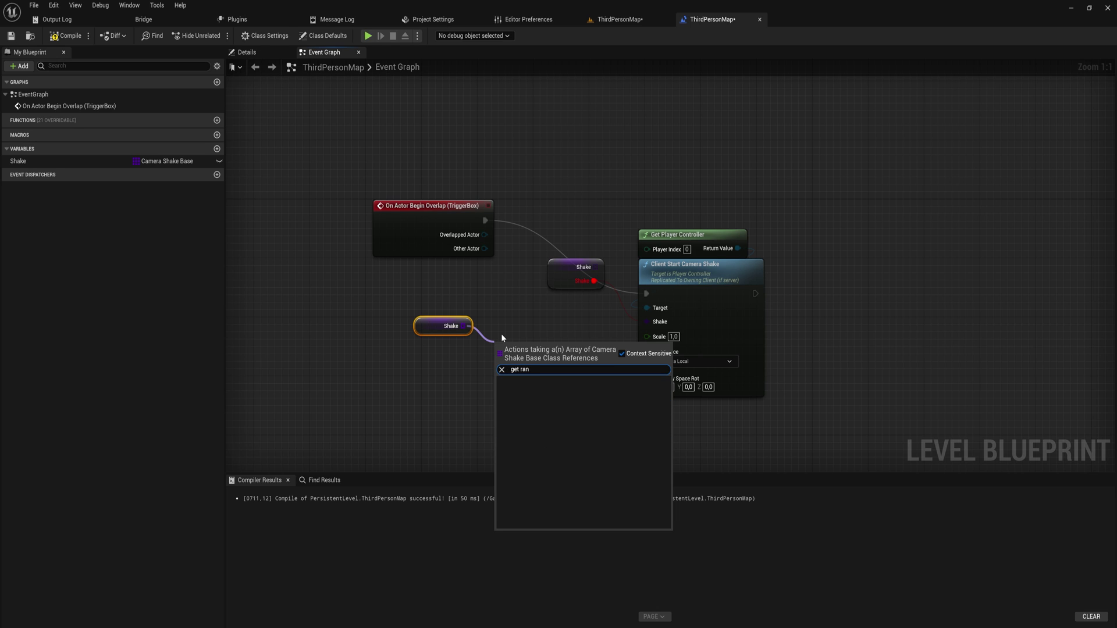
{"action": "key", "text": "ctrl+a"}
{"action": "type", "text": "ran"}
{"action": "key", "text": "Return"}
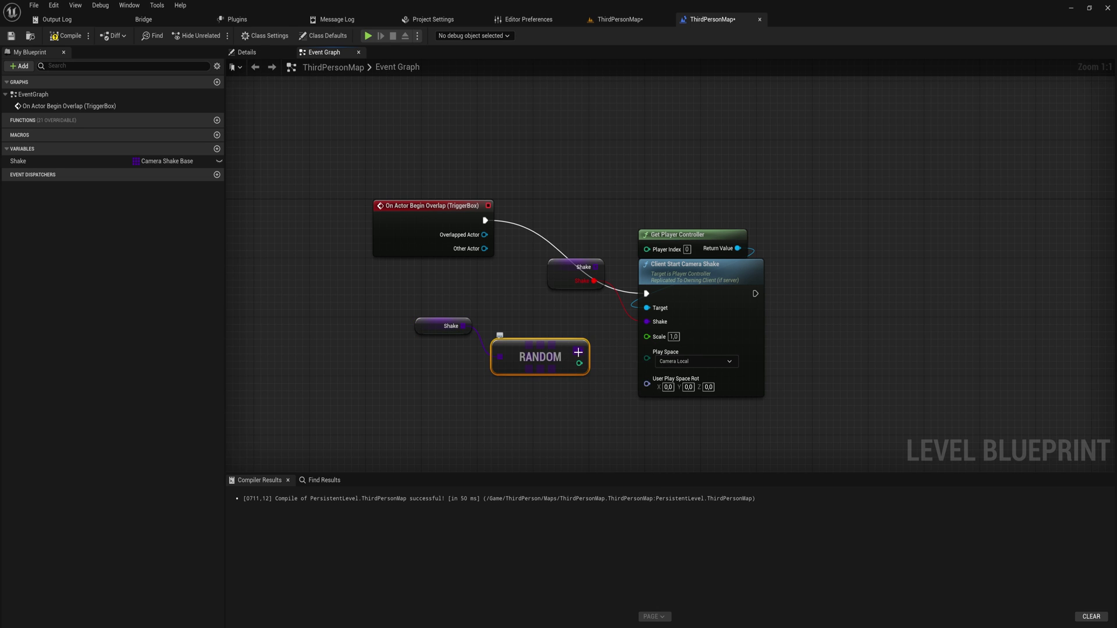
- Connect the Random node's item output to the Shake input of Client Start Camera Shake and delete the old Shake getter
{"action": "left_click_drag", "start_coordinate": [579, 350], "coordinate": [647, 321]}
{"action": "left_click", "coordinate": [573, 279]}
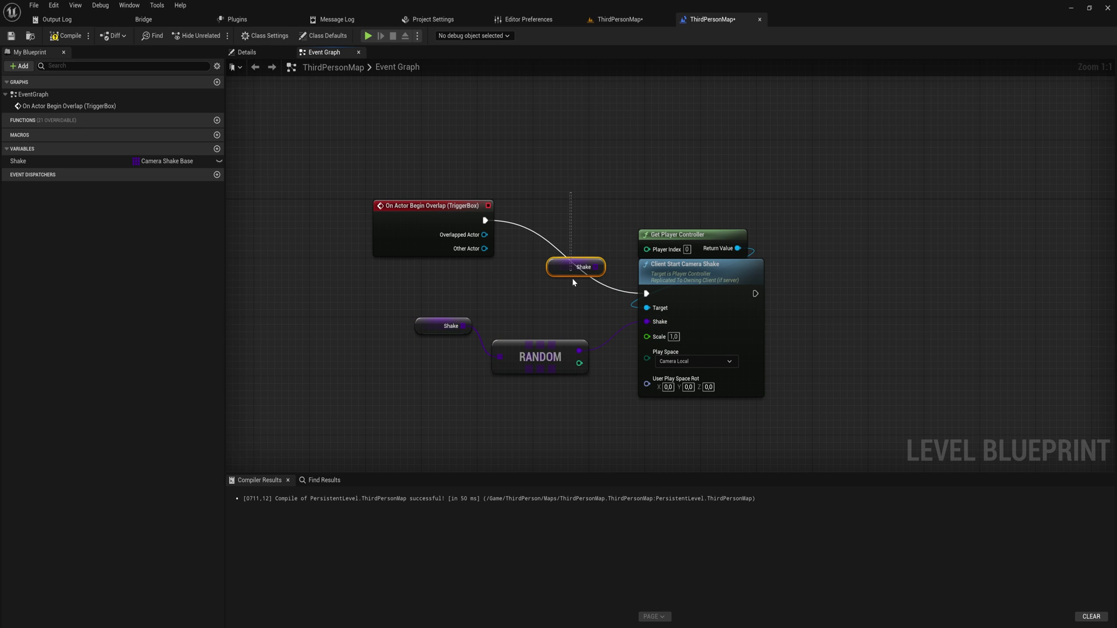
- Compile the Level Blueprint and dock the Shake variable's details beside the event graph
{"action": "left_click", "coordinate": [68, 36]}
{"action": "left_click", "coordinate": [47, 165]}
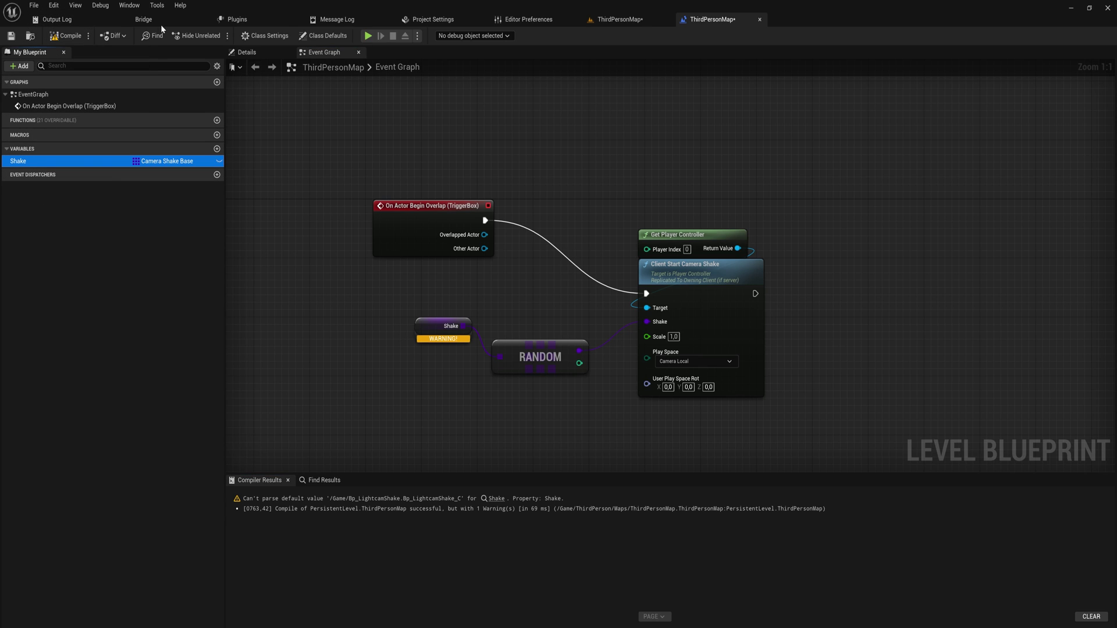
{"action": "left_click_drag", "start_coordinate": [247, 52], "coordinate": [764, 299]}
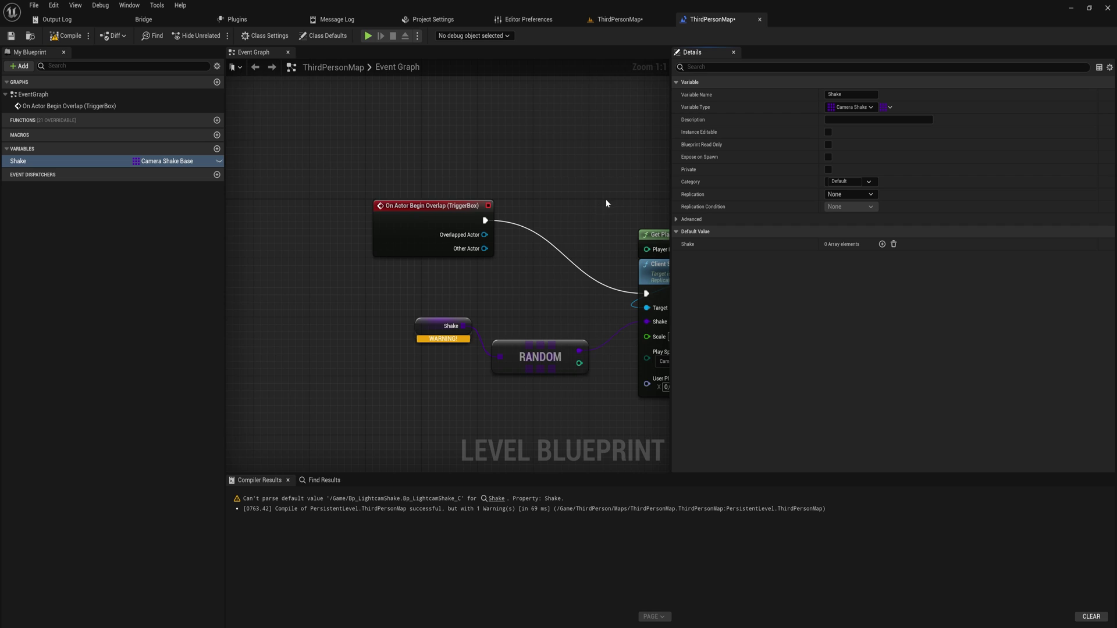
{"action": "right_click_drag", "start_coordinate": [606, 204], "coordinate": [497, 219]}
- Add two default elements to the Shake array and set the first to Bp_LightcamShake
{"action": "left_click", "coordinate": [882, 244]}
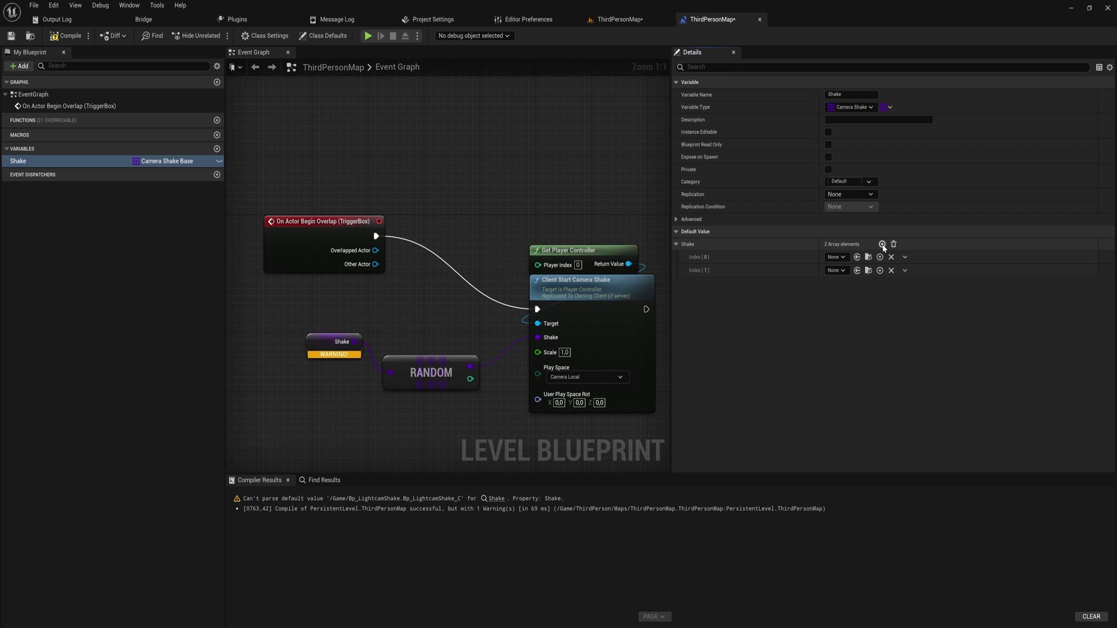
{"action": "left_click", "coordinate": [883, 243]}
{"action": "left_click", "coordinate": [836, 257]}
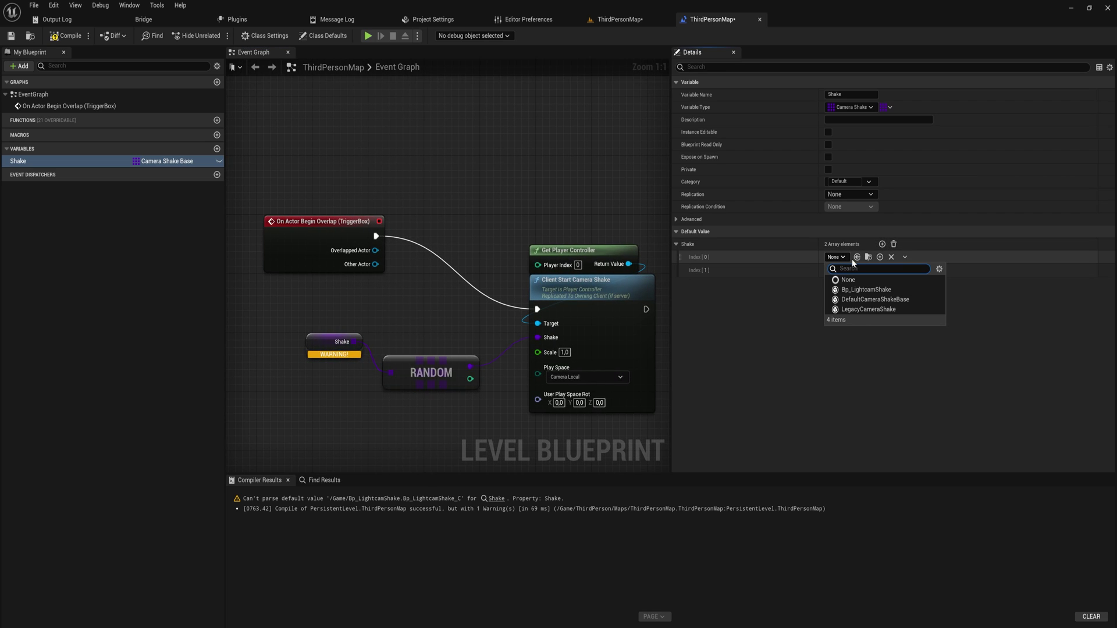
{"action": "left_click", "coordinate": [865, 290]}
- Duplicate the Bp_LightcamShake Blueprint in the Content folder and name the copy Bp_HeavyCamShake
{"action": "key", "text": "ctrl+space"}
{"action": "key", "text": "ctrl+d"}
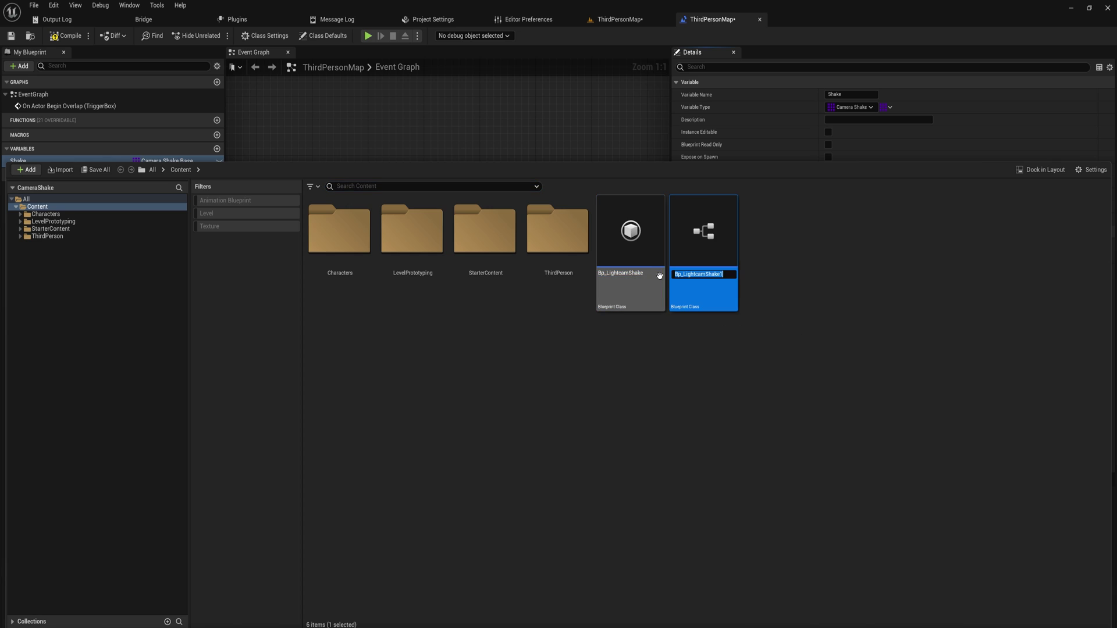
{"action": "left_click_drag", "start_coordinate": [724, 274], "coordinate": [688, 274]}
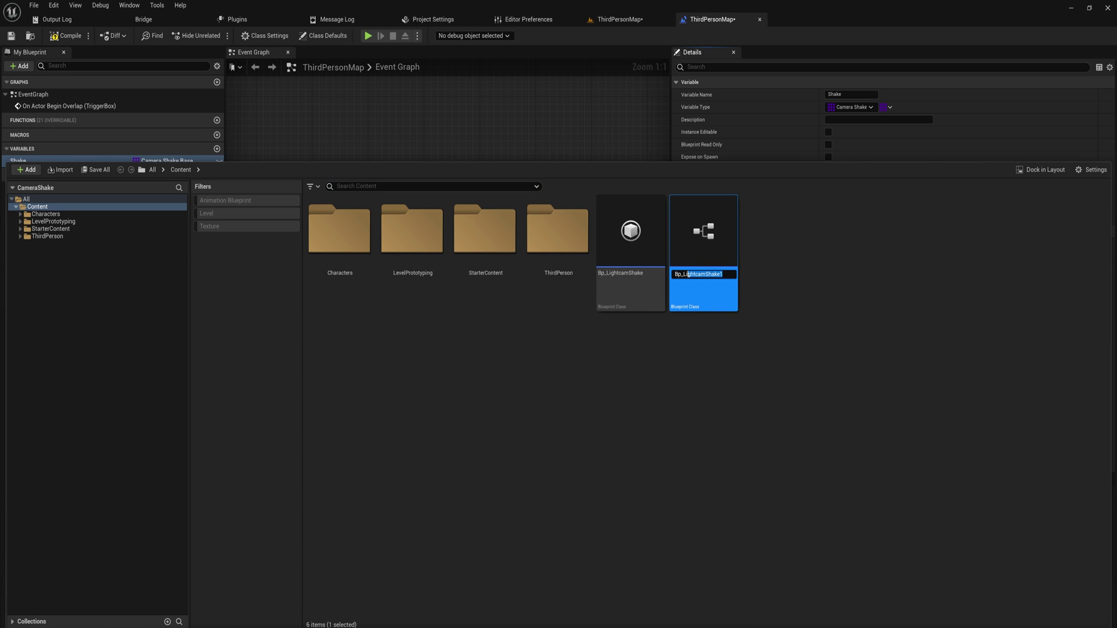
{"action": "type", "text": "HeavyCamShake"}
{"action": "key", "text": "Return"}
- In Bp_HeavyCamShake, set the rotation amplitude multiplier to 5, the location amplitude multiplier to 15 and the location Z amplitude to 20
{"action": "double_click", "coordinate": [634, 239]}
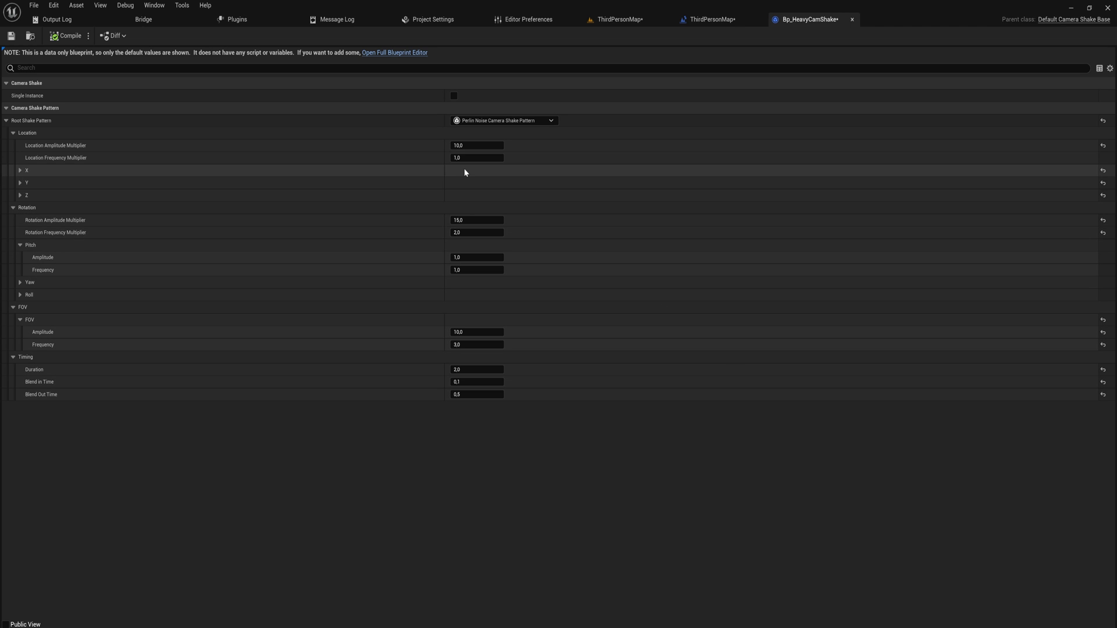
{"action": "left_click", "coordinate": [470, 217]}
{"action": "type", "text": "5"}
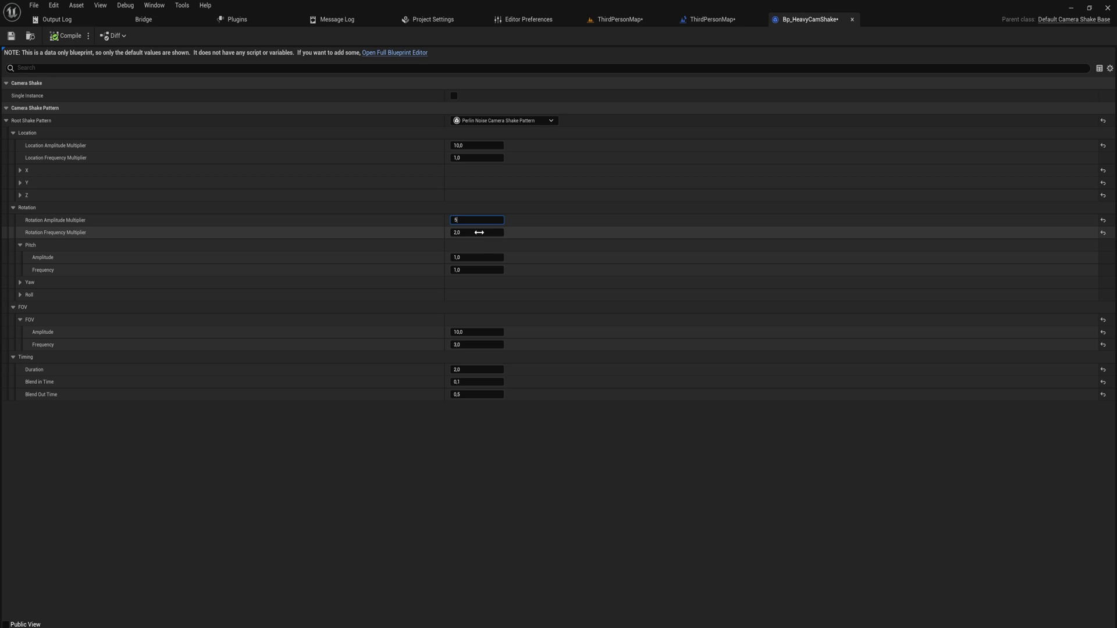
{"action": "left_click", "coordinate": [477, 146]}
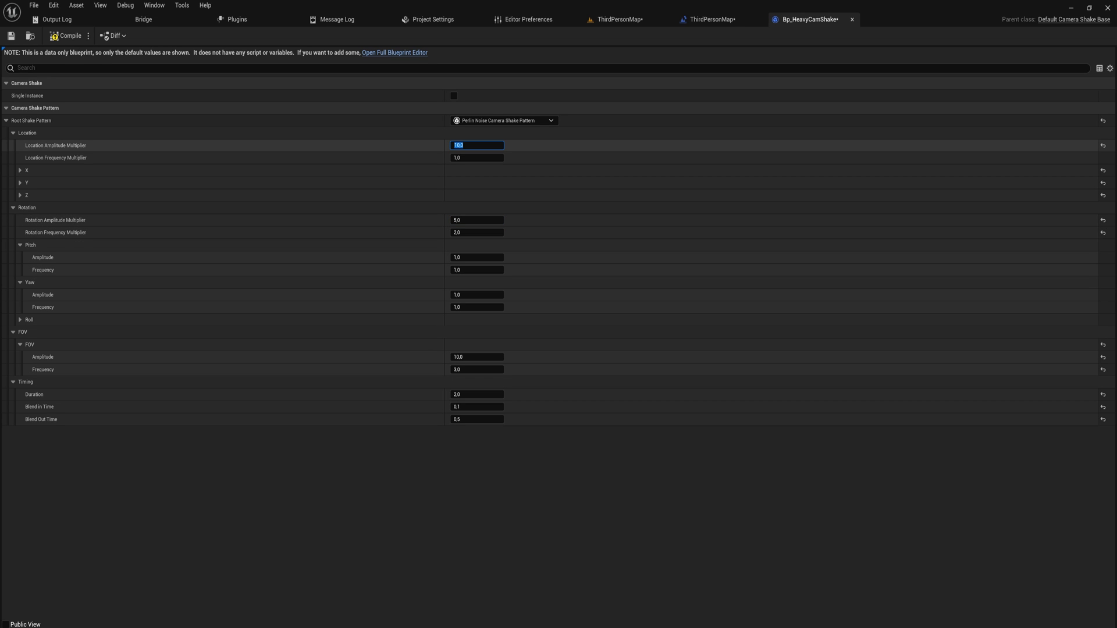
{"action": "type", "text": "15"}
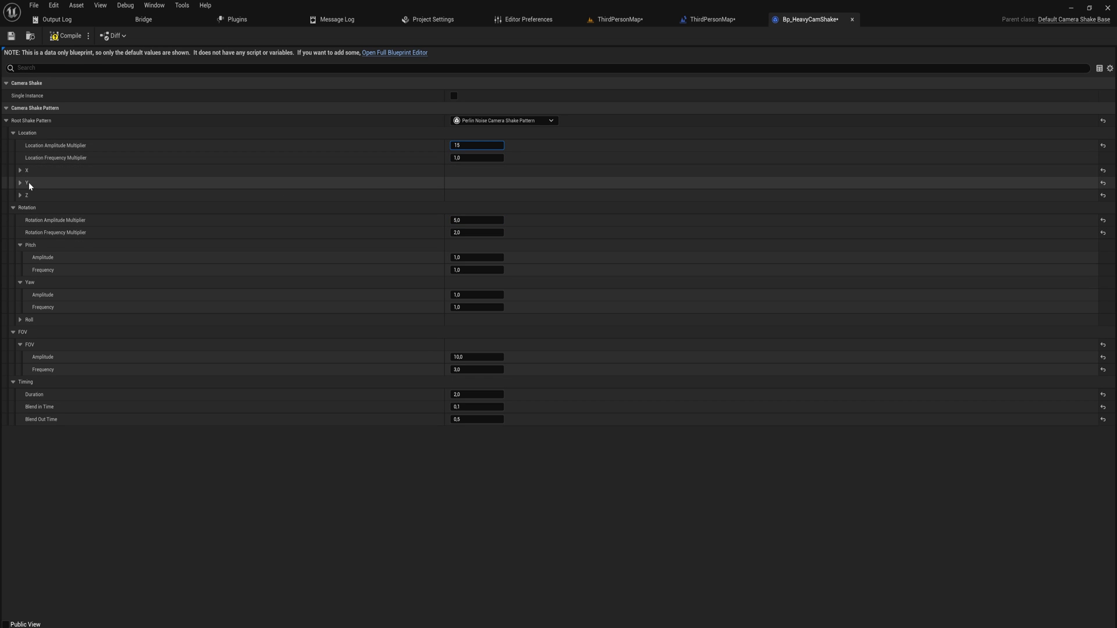
{"action": "left_click", "coordinate": [20, 195]}
{"action": "left_click", "coordinate": [469, 208]}
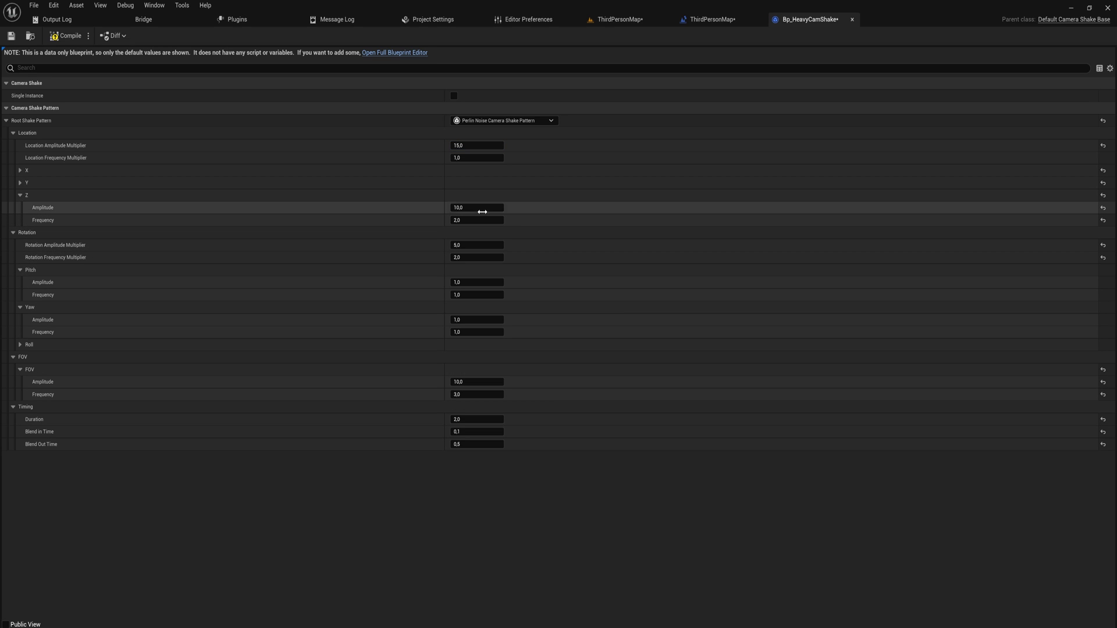
{"action": "type", "text": "20"}
{"action": "key", "text": "Return"}
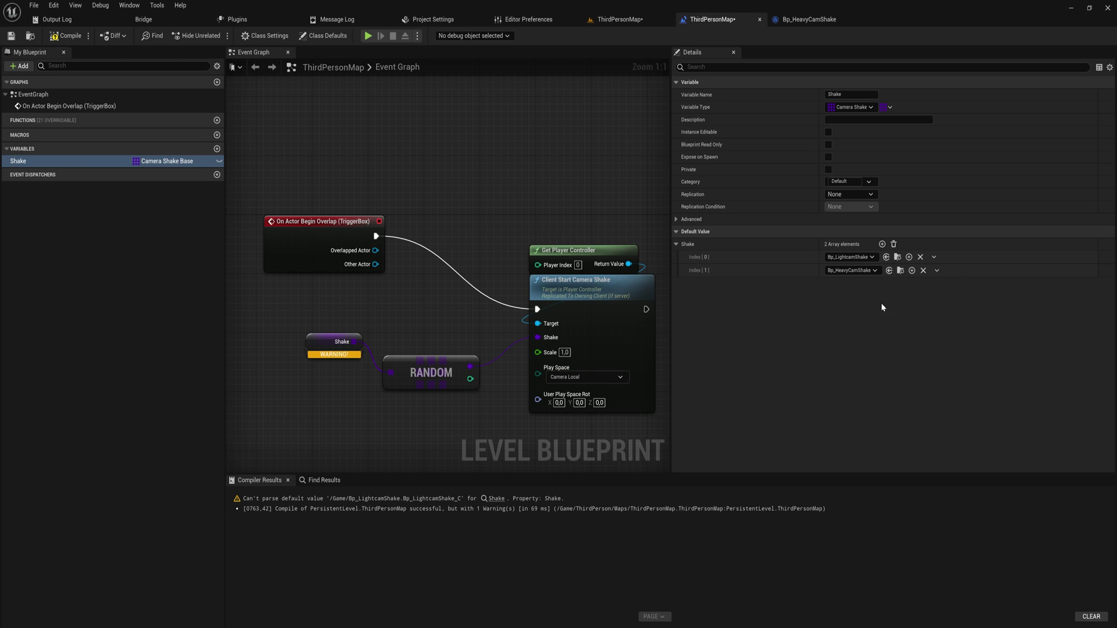
- Compile the Level Blueprint and play-test the random camera shakes by running the character through the trigger box
{"action": "left_click", "coordinate": [67, 35]}
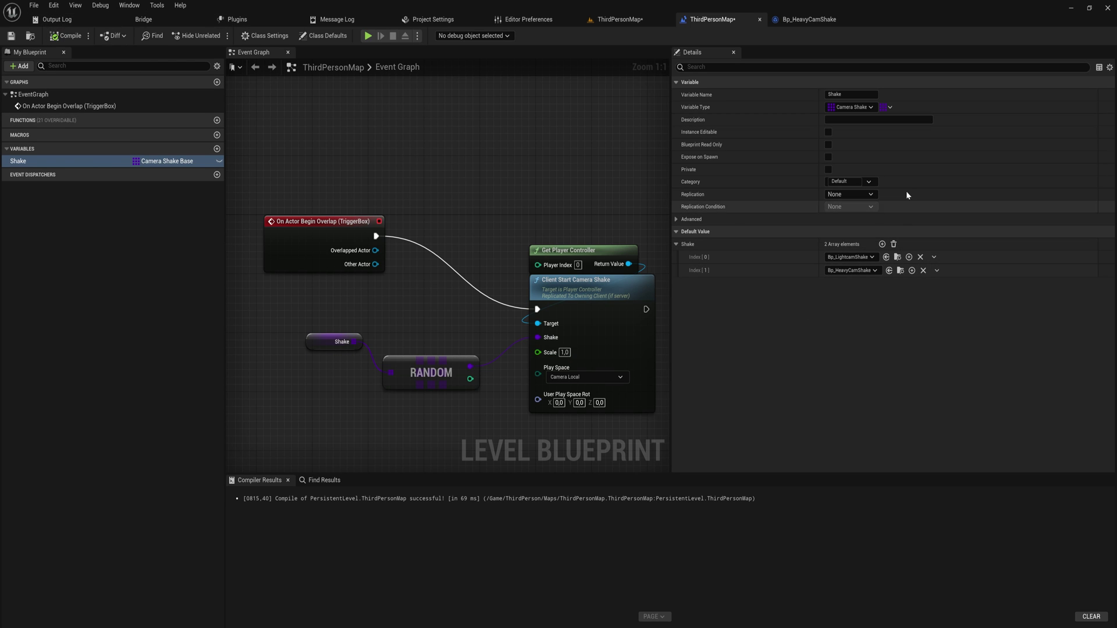
{"action": "left_click", "coordinate": [602, 21]}
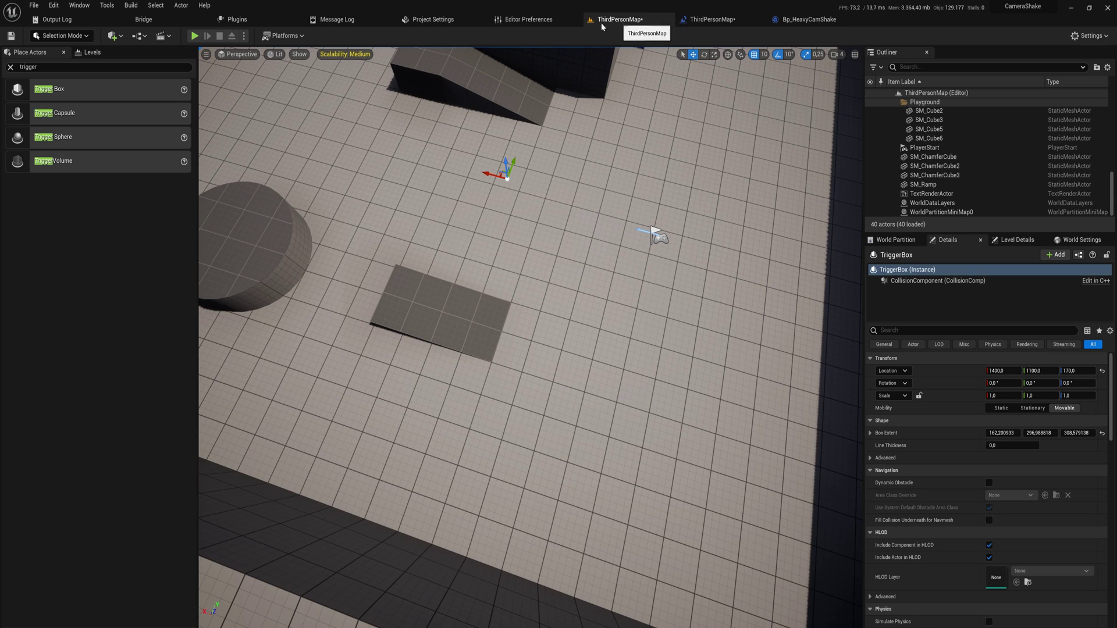
{"action": "left_click", "coordinate": [195, 35]}
{"action": "left_click", "coordinate": [691, 317]}
{"action": "key", "text": "w"}
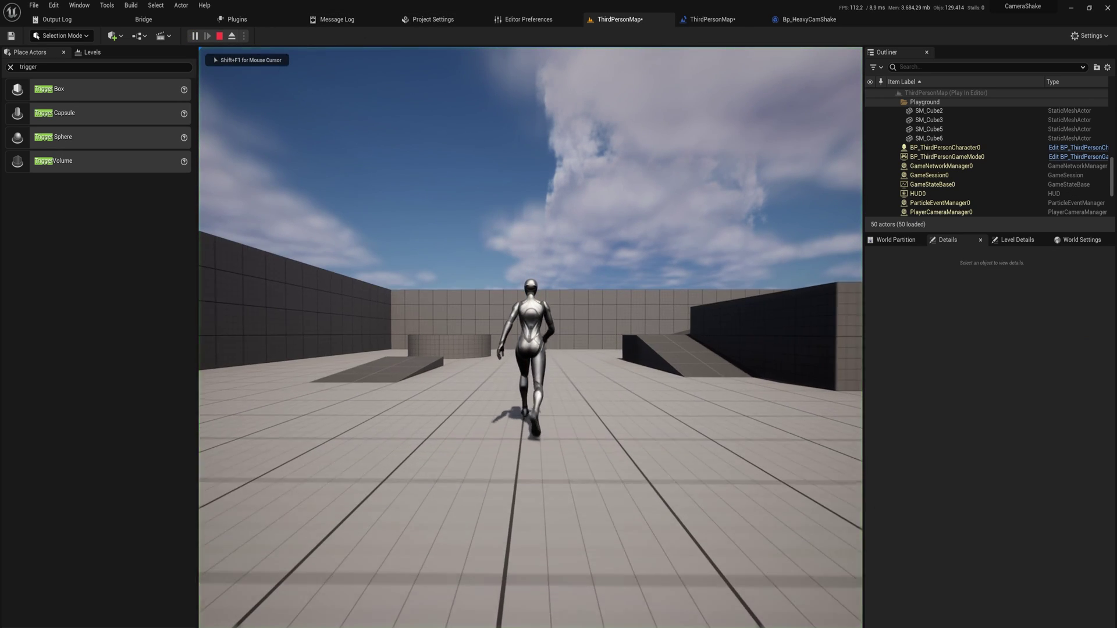
{"action": "key", "text": "w"}
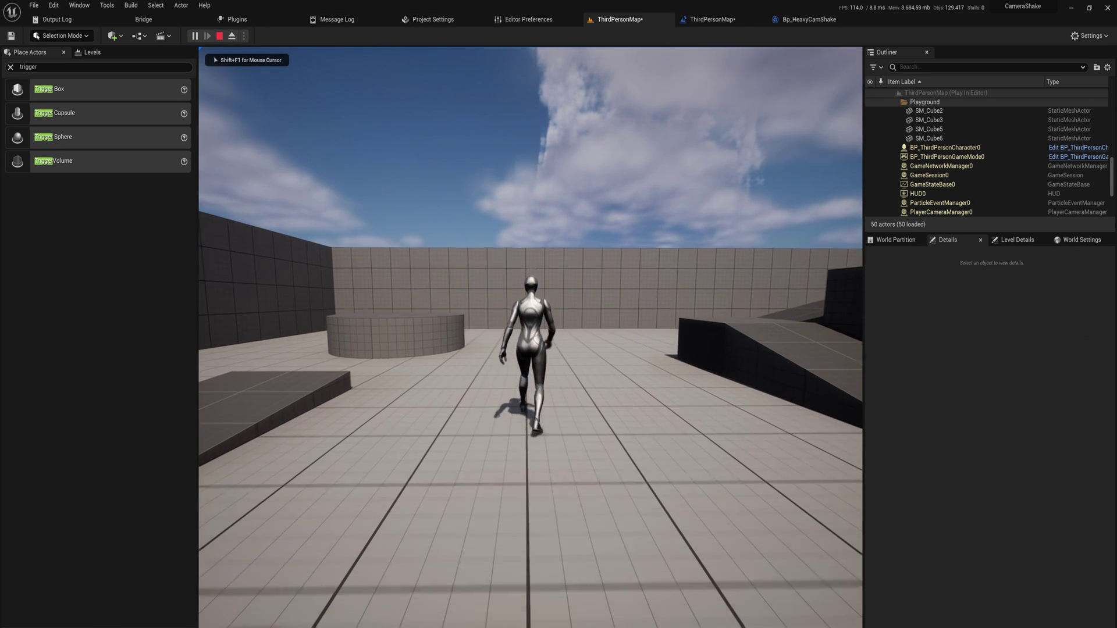
{"action": "key", "text": "s"}
{"action": "key", "text": "w"}
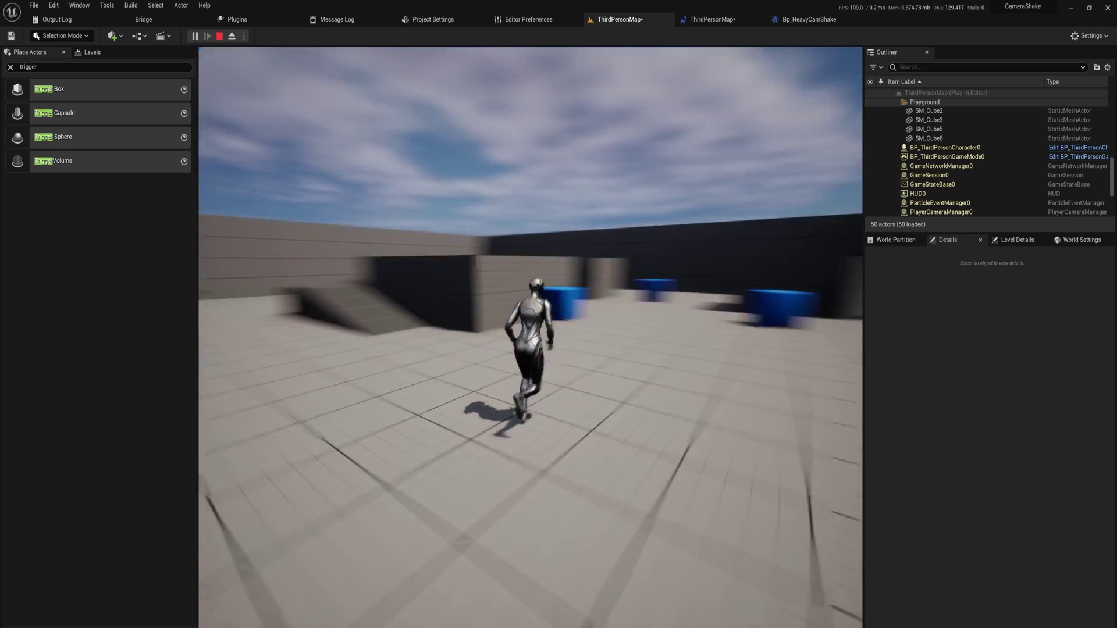
{"action": "key", "text": "Escape"}
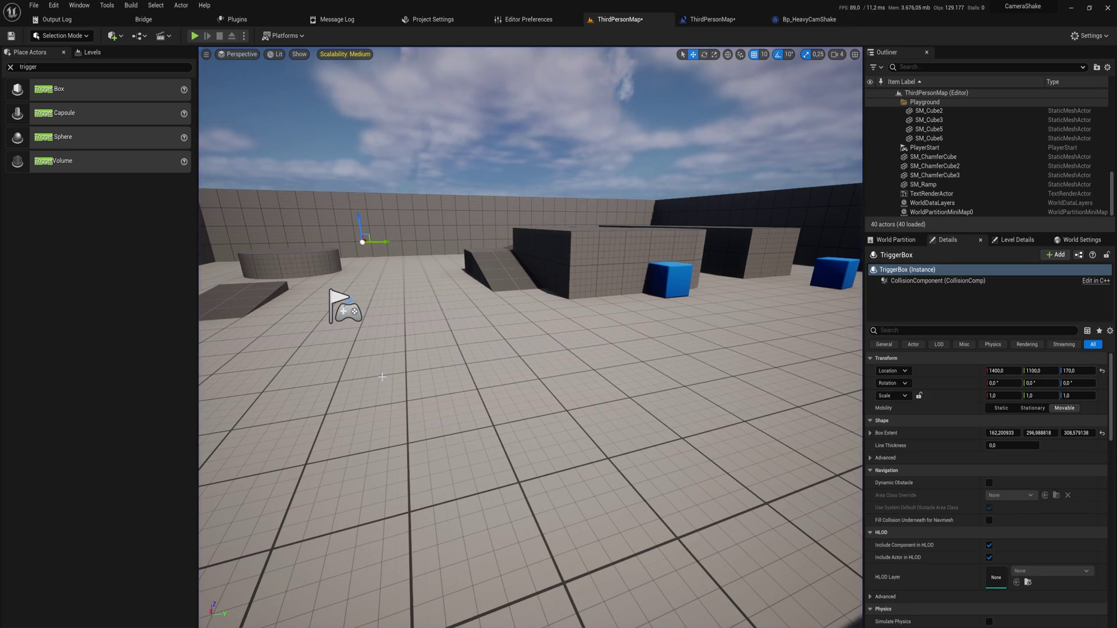